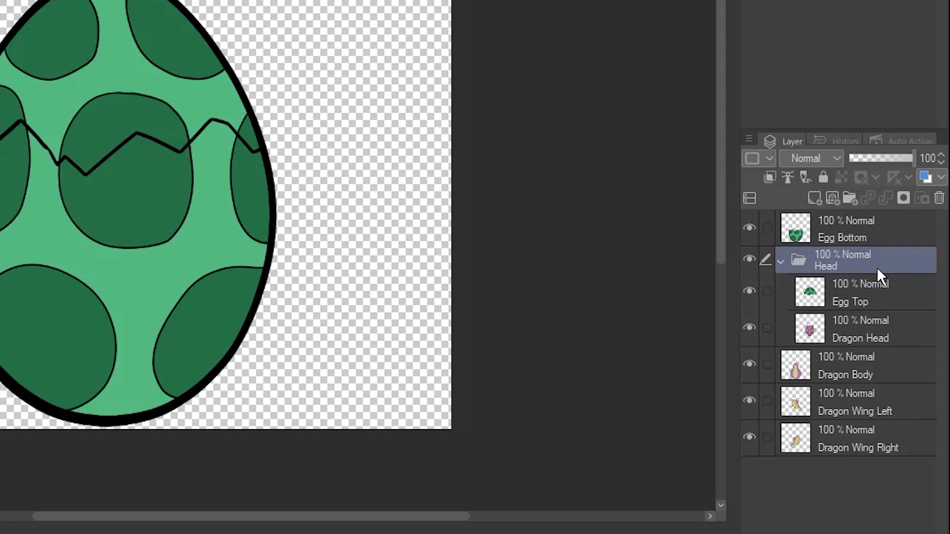
Group the Head folder, Dragon Body and both Dragon Wing layers into a folder named Dragon.
{"action": "left_click", "coordinate": [843, 441], "text": "shift"}
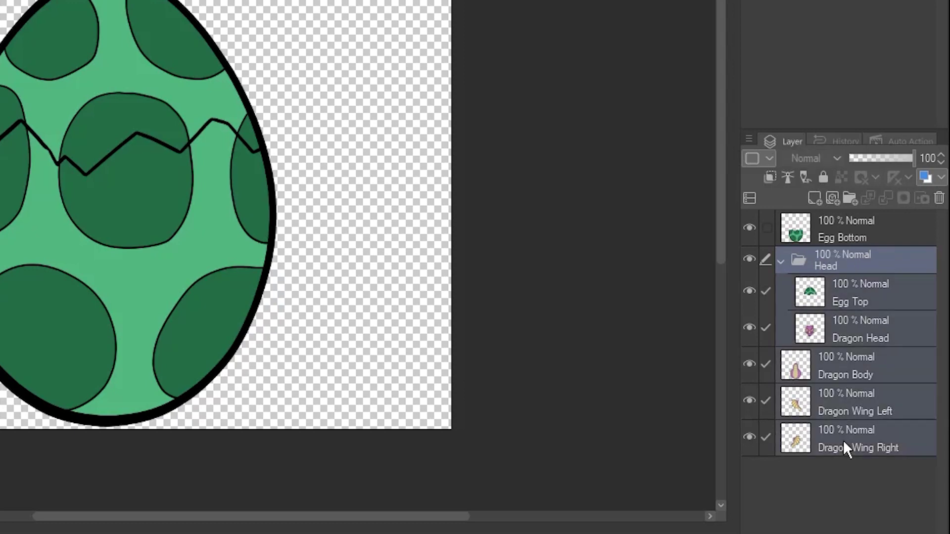
{"action": "key", "text": "ctrl+g"}
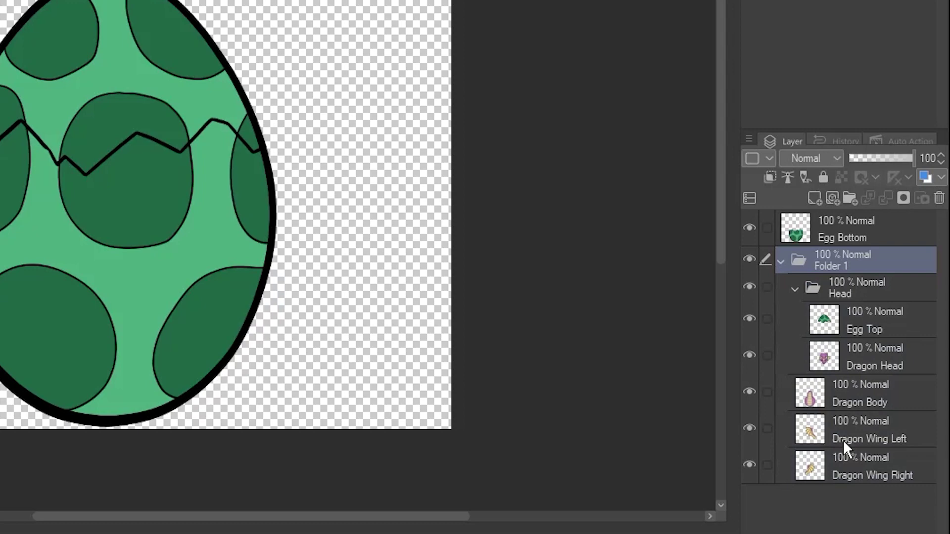
{"action": "double_click", "coordinate": [827, 267]}
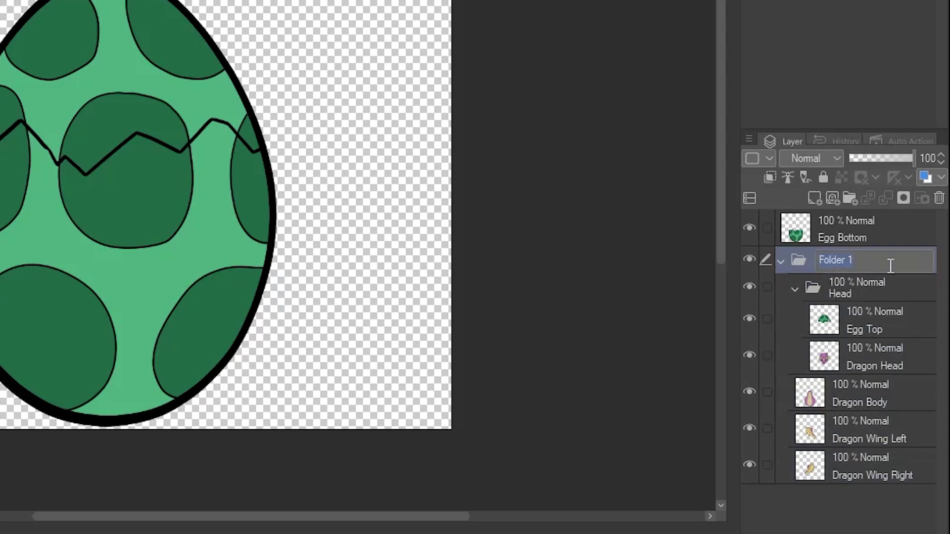
{"action": "type", "text": "Dragon"}
{"action": "key", "text": "Return"}
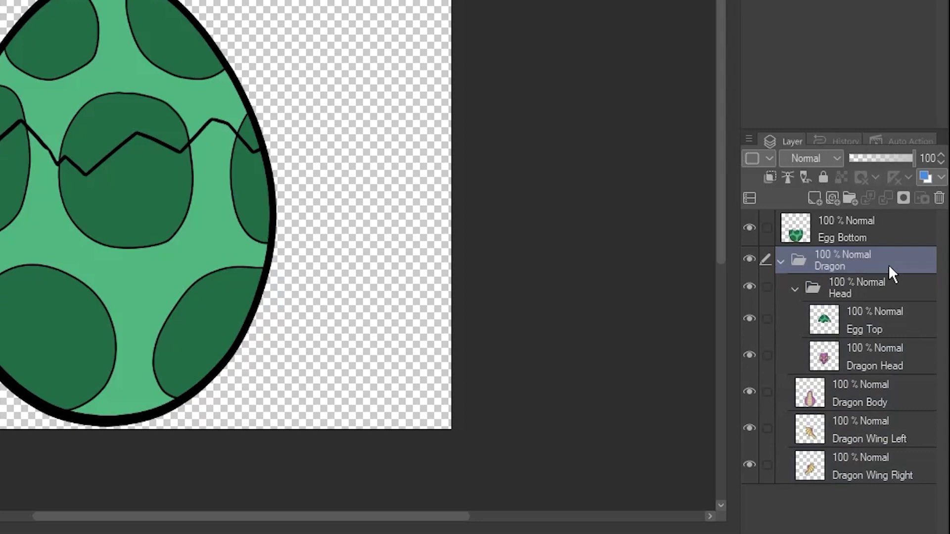
Group the Egg Bottom layer and the Dragon folder with all its contents into a folder named Base.
{"action": "left_click", "coordinate": [851, 237]}
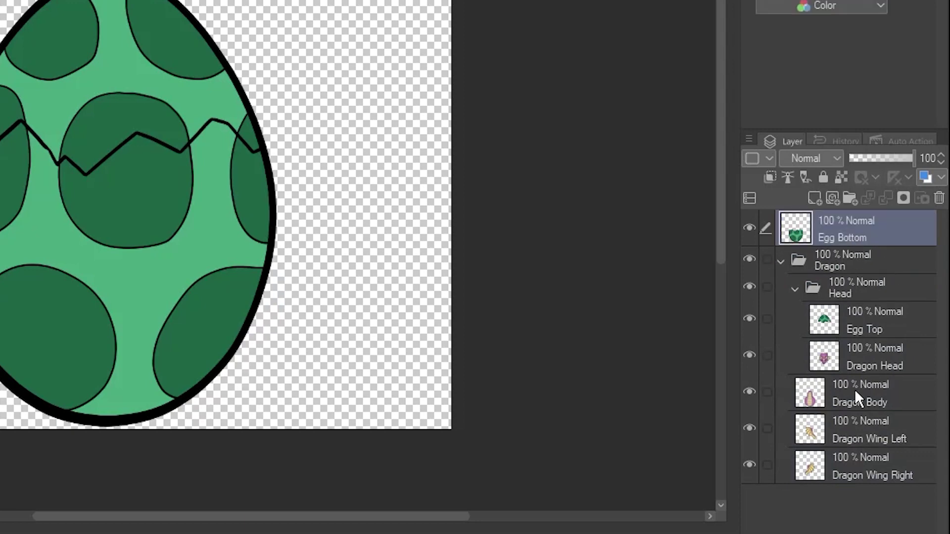
{"action": "left_click", "coordinate": [853, 468], "text": "shift"}
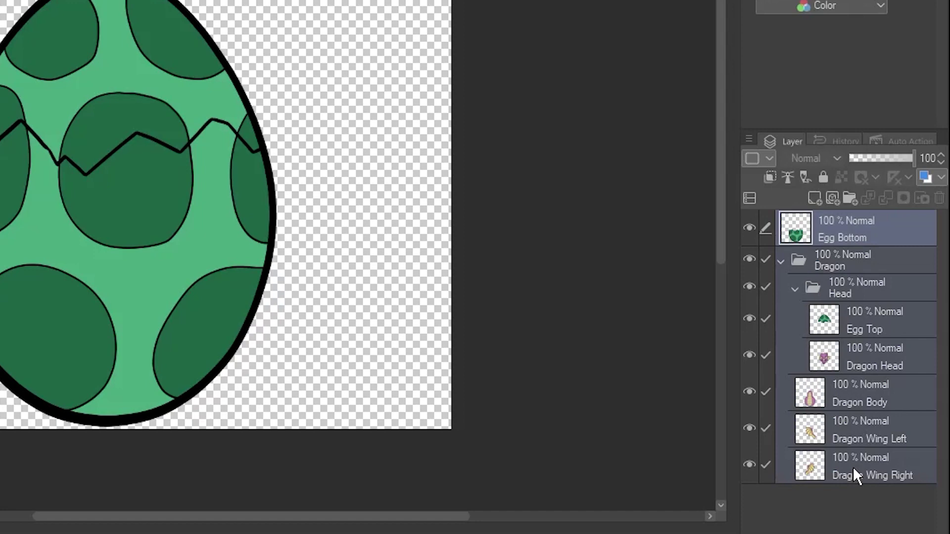
{"action": "key", "text": "ctrl+g"}
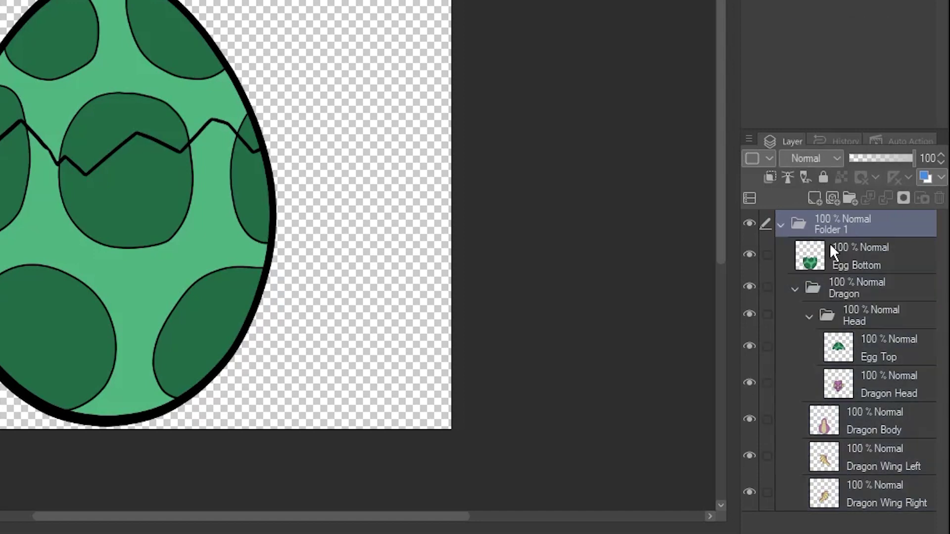
{"action": "double_click", "coordinate": [863, 228]}
{"action": "type", "text": "Base"}
{"action": "key", "text": "Return"}
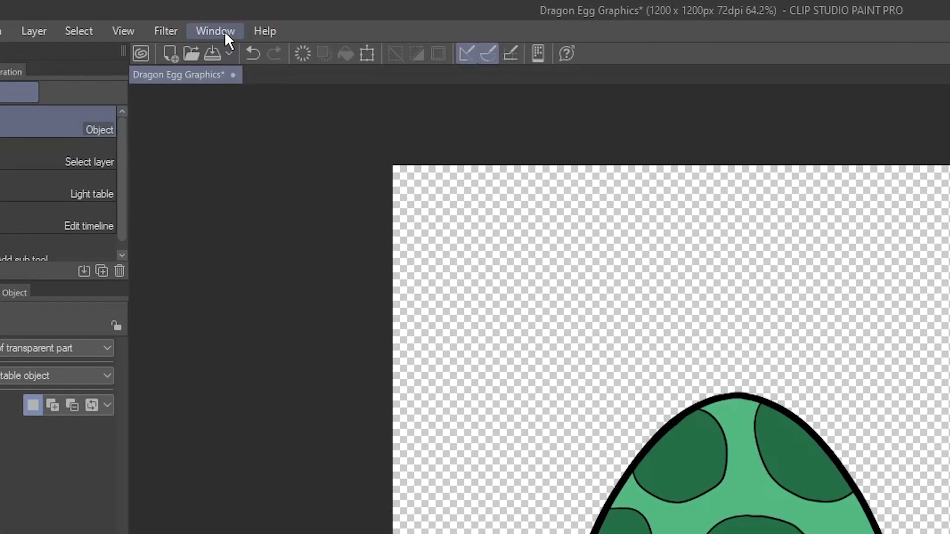
Show the timeline and create a new timeline with a frame rate of 8 and a playback time of 24.
{"action": "left_click", "coordinate": [225, 32]}
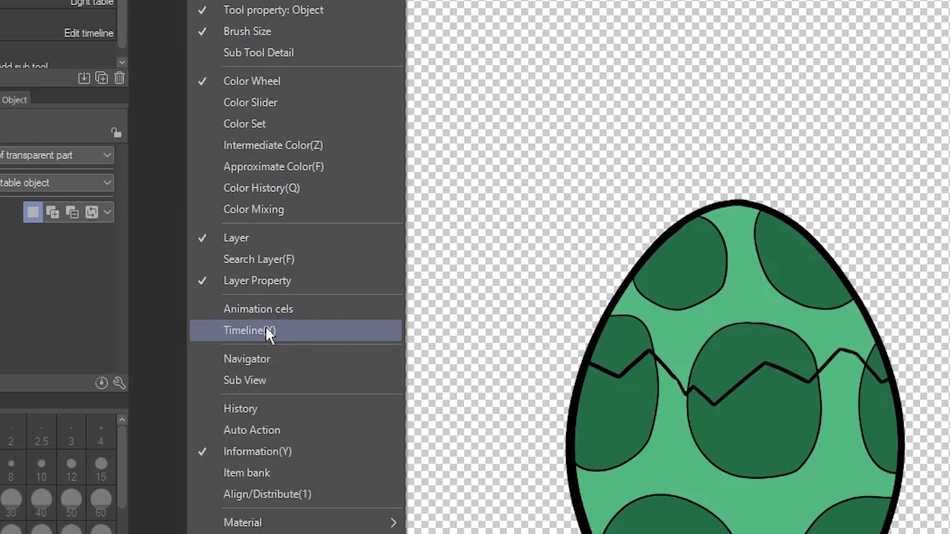
{"action": "left_click", "coordinate": [266, 328]}
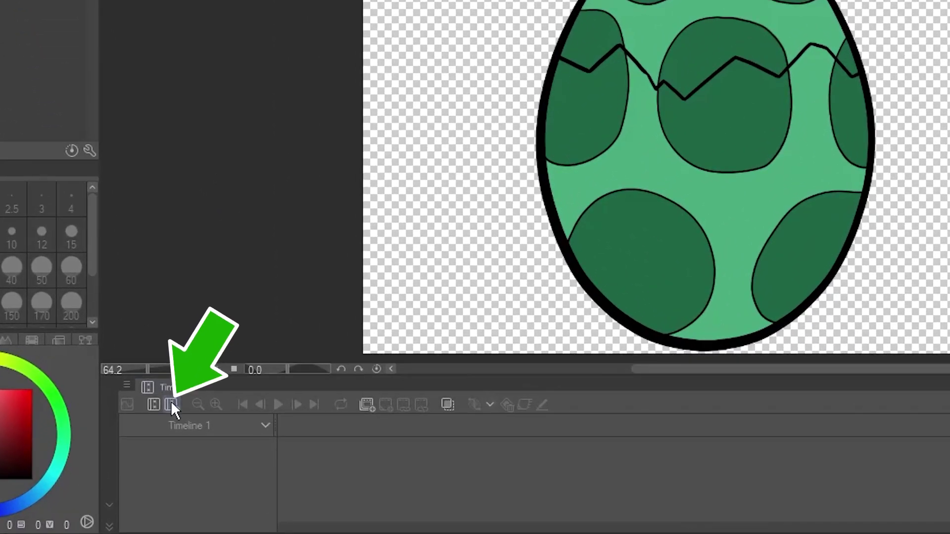
{"action": "left_click", "coordinate": [171, 401]}
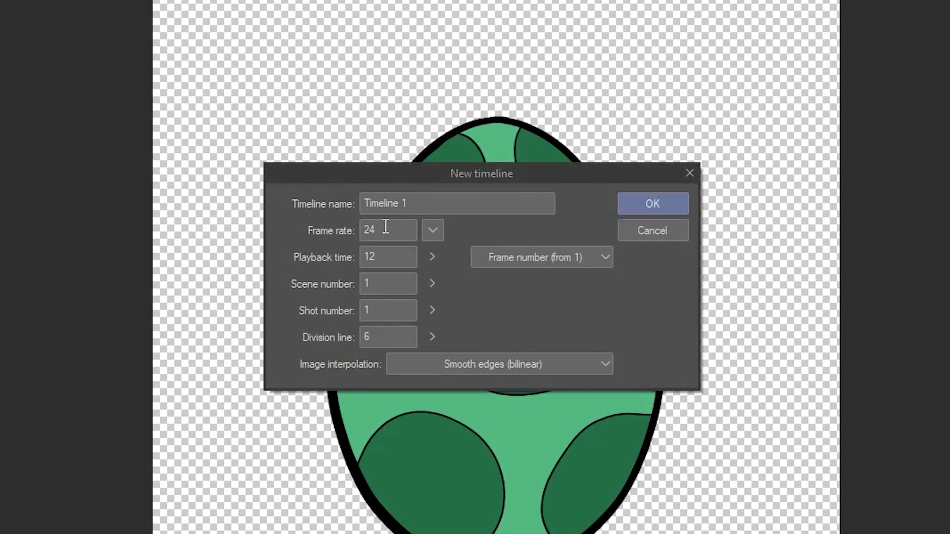
{"action": "double_click", "coordinate": [593, 8]}
{"action": "type", "text": "8"}
{"action": "double_click", "coordinate": [388, 257]}
{"action": "type", "text": "24"}
{"action": "left_click", "coordinate": [643, 210]}
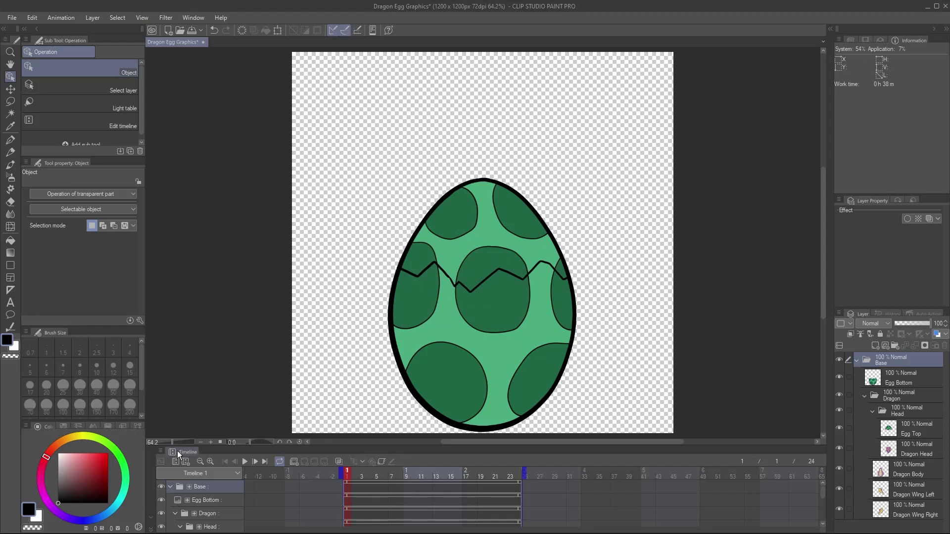
Dock the timeline as a tall column beside the layer palettes and narrow it to make room for the canvas.
{"action": "left_click_drag", "start_coordinate": [177, 450], "coordinate": [828, 206]}
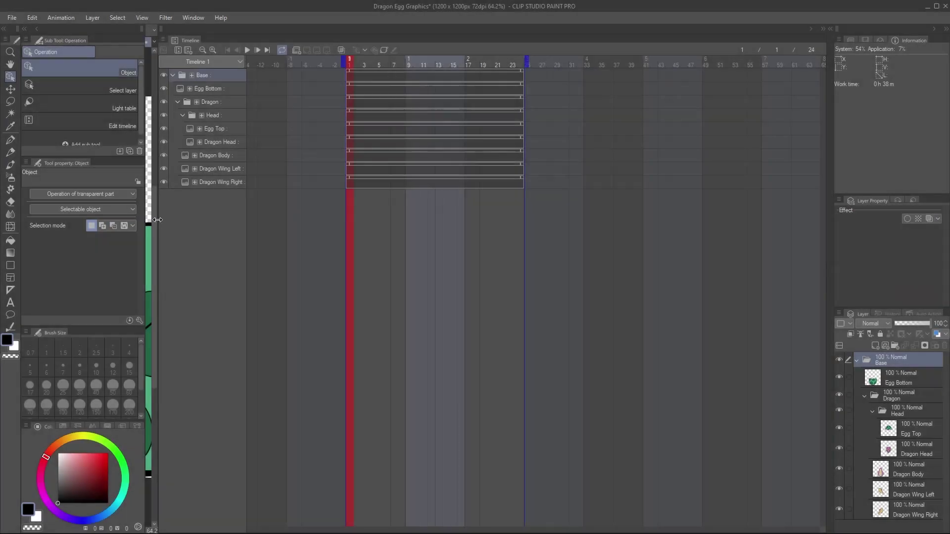
{"action": "left_click_drag", "start_coordinate": [153, 222], "coordinate": [597, 222]}
{"action": "key", "text": "space"}
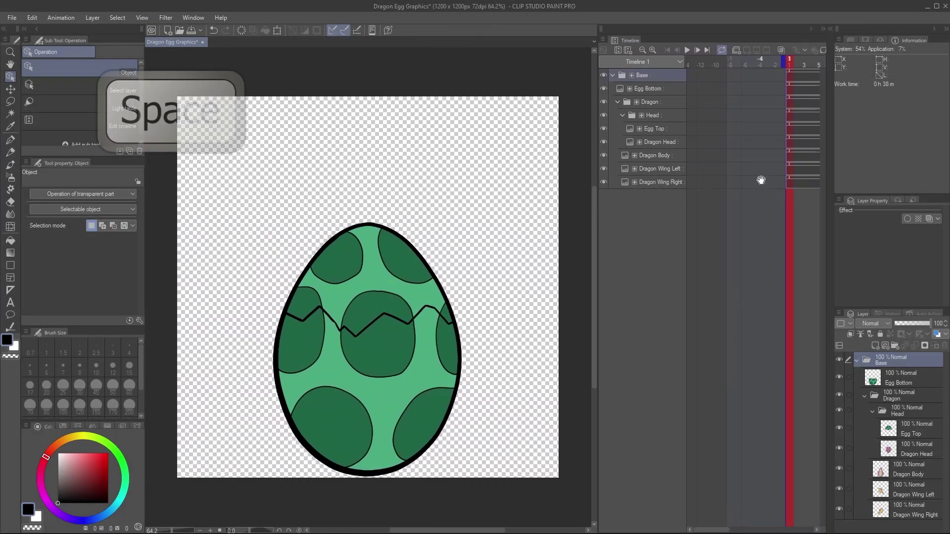
{"action": "left_click_drag", "start_coordinate": [796, 166], "coordinate": [705, 175]}
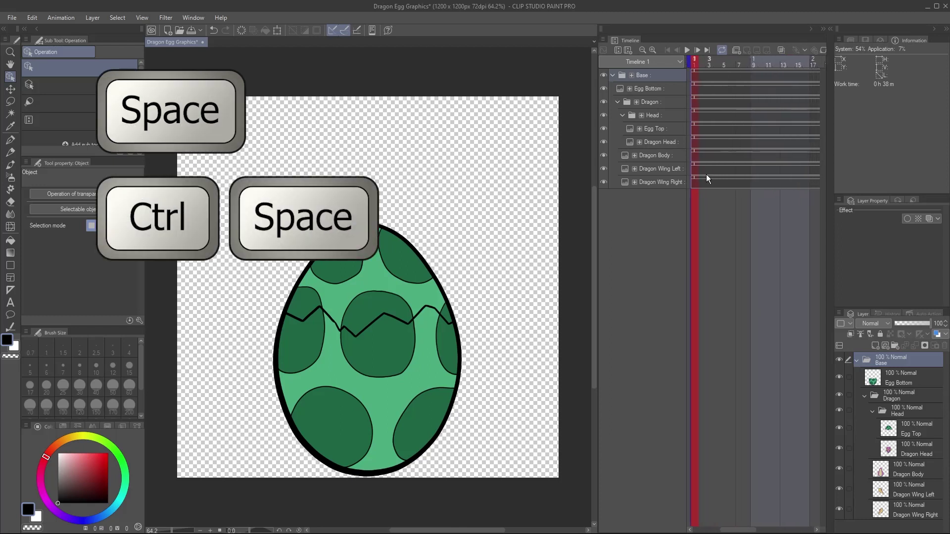
{"action": "key", "text": "ctrl+space"}
{"action": "mouse_move", "coordinate": [765, 173]}
{"action": "left_mouse_down"}
{"action": "mouse_move", "coordinate": [741, 173]}
{"action": "mouse_move", "coordinate": [764, 176]}
{"action": "left_mouse_up"}
{"action": "key", "text": "space"}
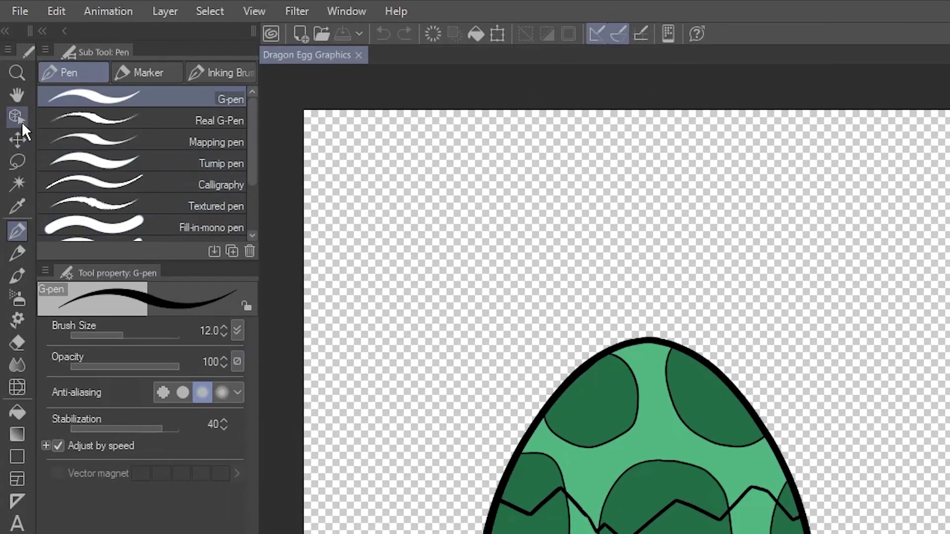
Enable keyframes on the Base folder and make it editable with the Operation tool.
{"action": "left_click", "coordinate": [17, 117]}
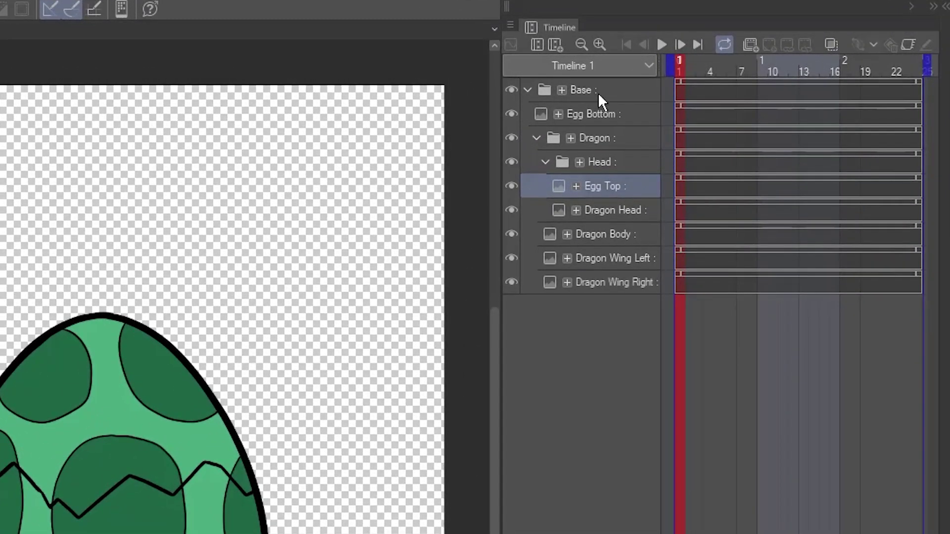
{"action": "left_click", "coordinate": [598, 93]}
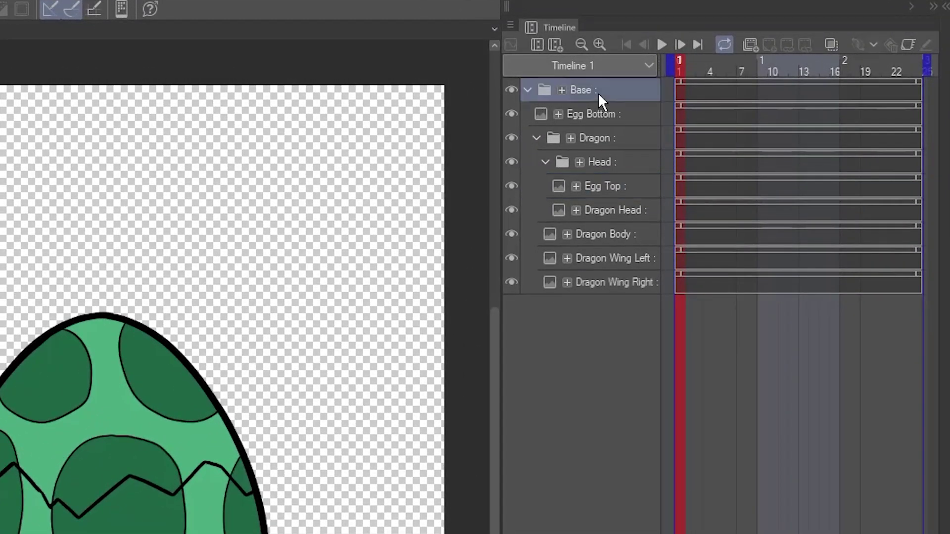
{"action": "left_click", "coordinate": [907, 44]}
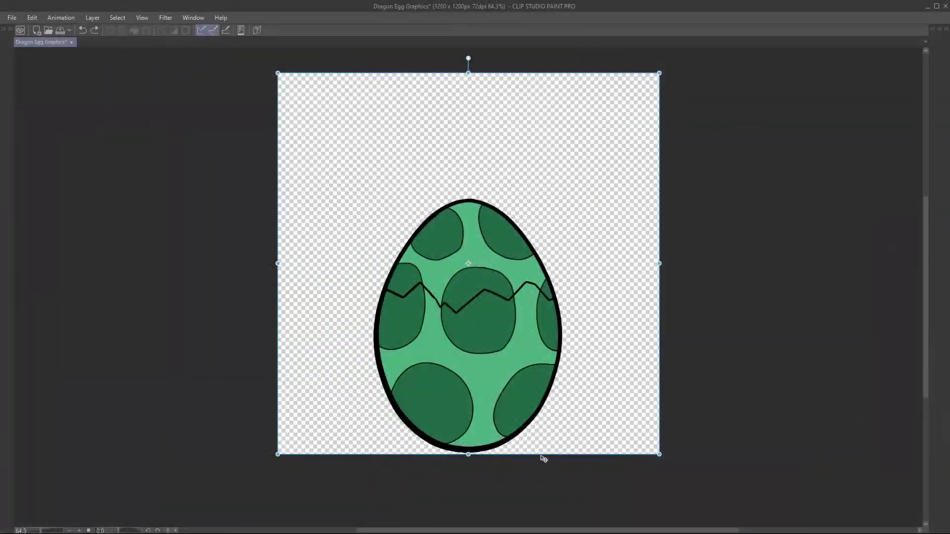
Try transforming the Base folder from its lower-right corner handle, undoing each change.
{"action": "mouse_move", "coordinate": [544, 460]}
{"action": "left_mouse_down"}
{"action": "mouse_move", "coordinate": [515, 420]}
{"action": "mouse_move", "coordinate": [558, 401]}
{"action": "mouse_move", "coordinate": [545, 453]}
{"action": "left_mouse_up"}
{"action": "left_click_drag", "start_coordinate": [663, 456], "coordinate": [560, 483]}
{"action": "key", "text": "ctrl+z"}
{"action": "left_click_drag", "start_coordinate": [658, 454], "coordinate": [594, 406]}
{"action": "key", "text": "ctrl+z"}
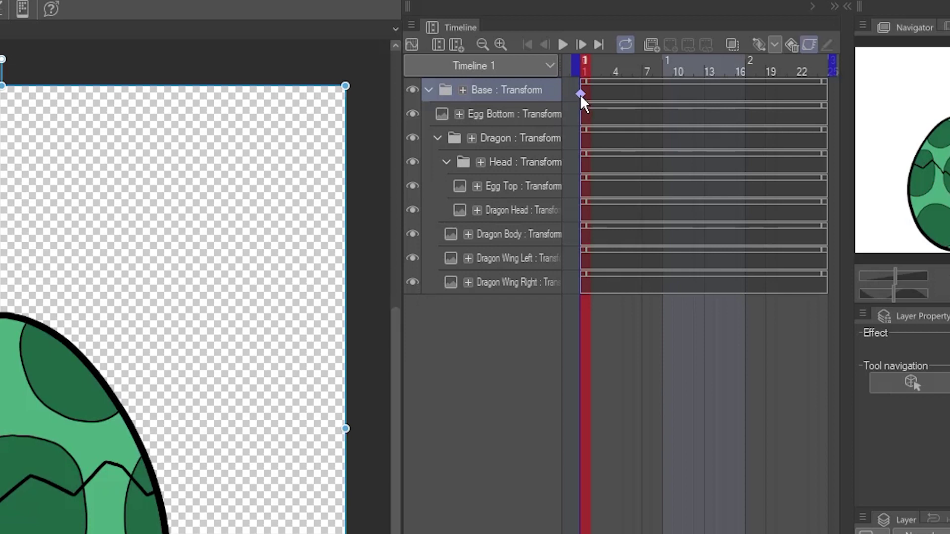
Set the keyframe type to smooth interpolation and apply it to the Base folder's keyframe at frame 1.
{"action": "mouse_move", "coordinate": [580, 94]}
{"action": "left_mouse_down"}
{"action": "mouse_move", "coordinate": [625, 97]}
{"action": "mouse_move", "coordinate": [585, 96]}
{"action": "left_mouse_up"}
{"action": "left_click", "coordinate": [626, 117]}
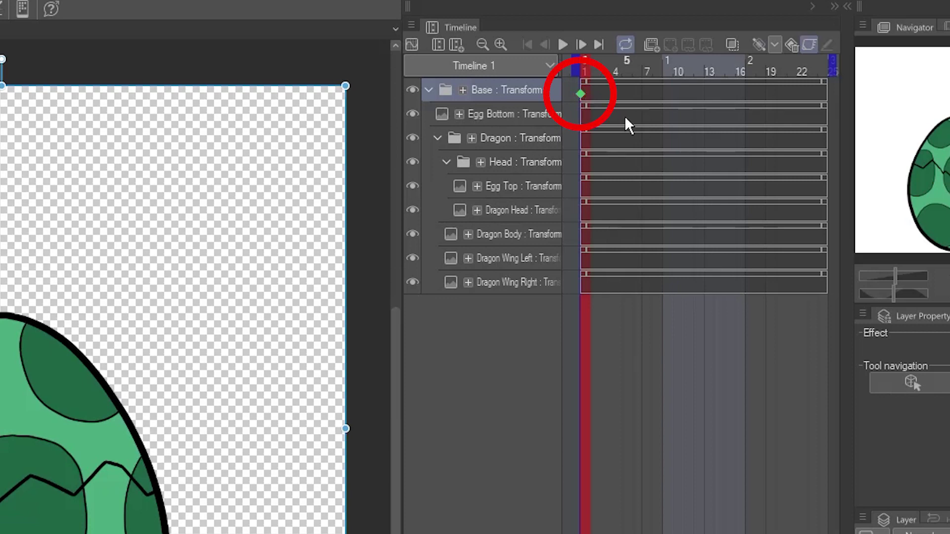
{"action": "left_click", "coordinate": [775, 44]}
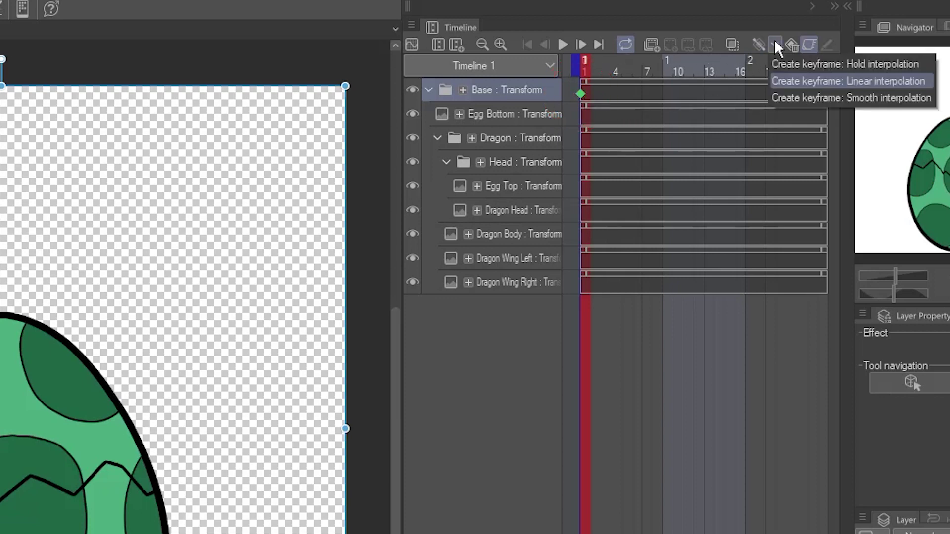
{"action": "left_click", "coordinate": [787, 98]}
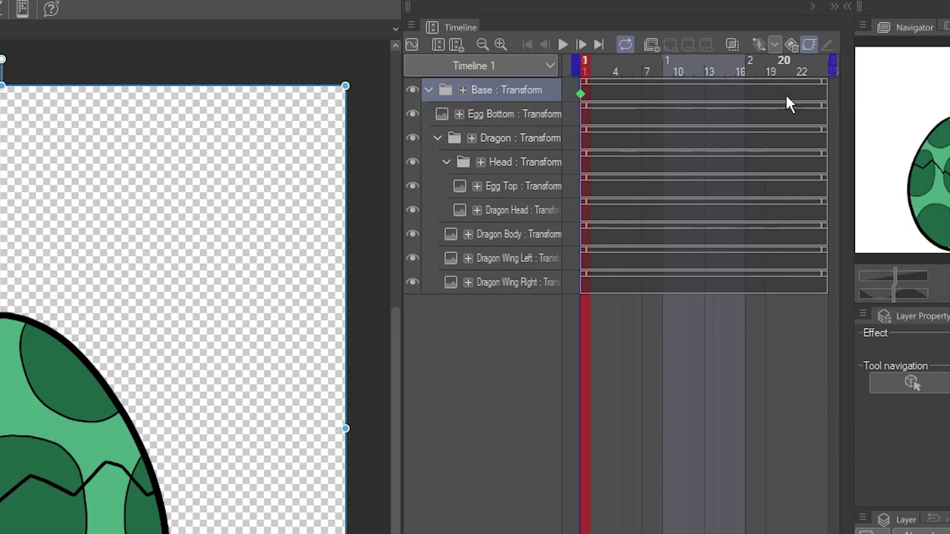
{"action": "left_click", "coordinate": [757, 45]}
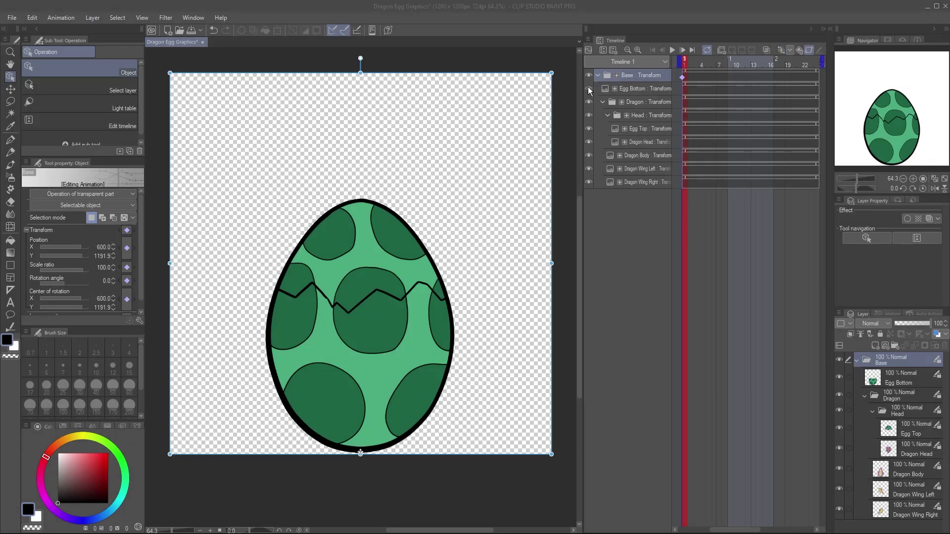
With Egg Bottom and Egg Top hidden, set the rotation centers of the Head folder on the face and the Dragon folder near X 591, Y 971.
{"action": "left_click", "coordinate": [588, 89]}
{"action": "left_click", "coordinate": [588, 129]}
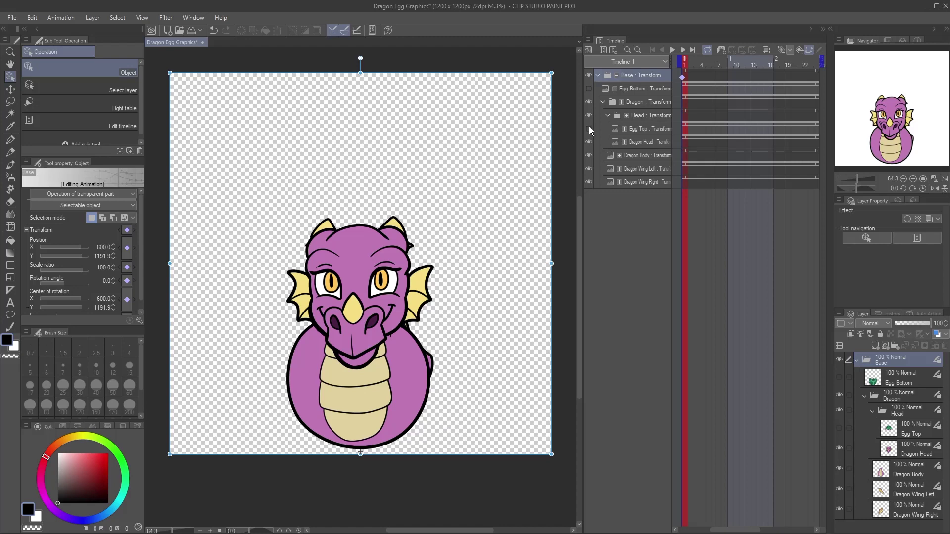
{"action": "left_click", "coordinate": [643, 118]}
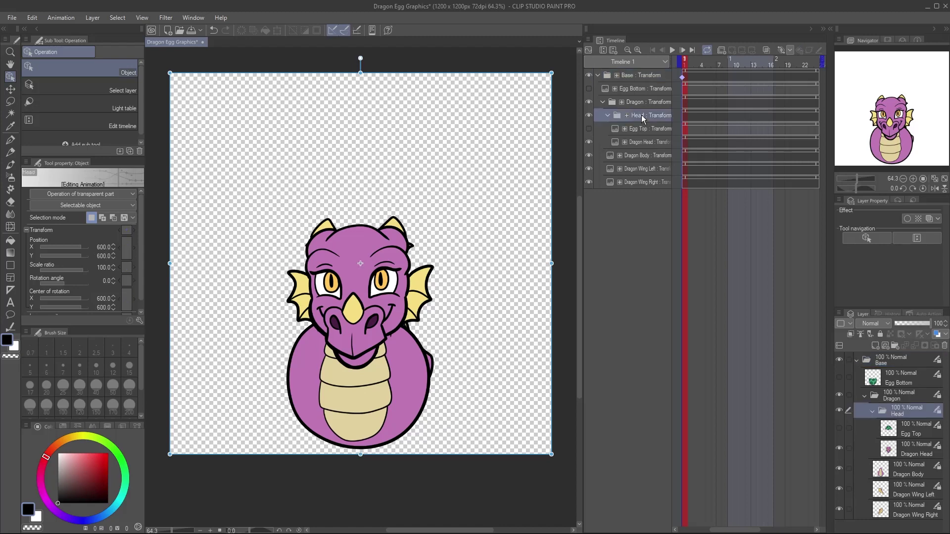
{"action": "left_click", "coordinate": [357, 310]}
{"action": "left_click", "coordinate": [632, 102]}
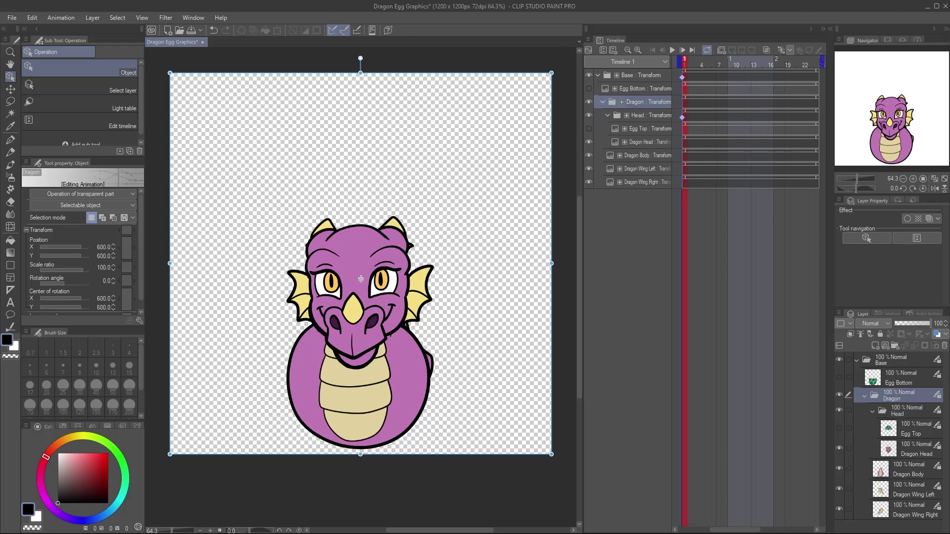
{"action": "left_click_drag", "start_coordinate": [361, 378], "coordinate": [358, 382]}
Hide the Head folder and Dragon Body, and convert the Dragon Wing Left layer to a file object saved as Dragon Wing Left.clip.
{"action": "left_click", "coordinate": [589, 116]}
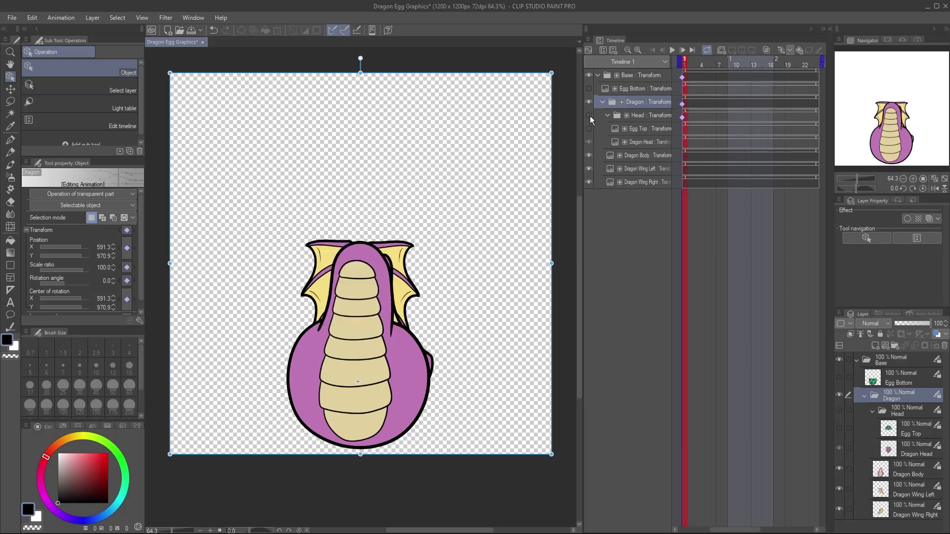
{"action": "left_click", "coordinate": [589, 156]}
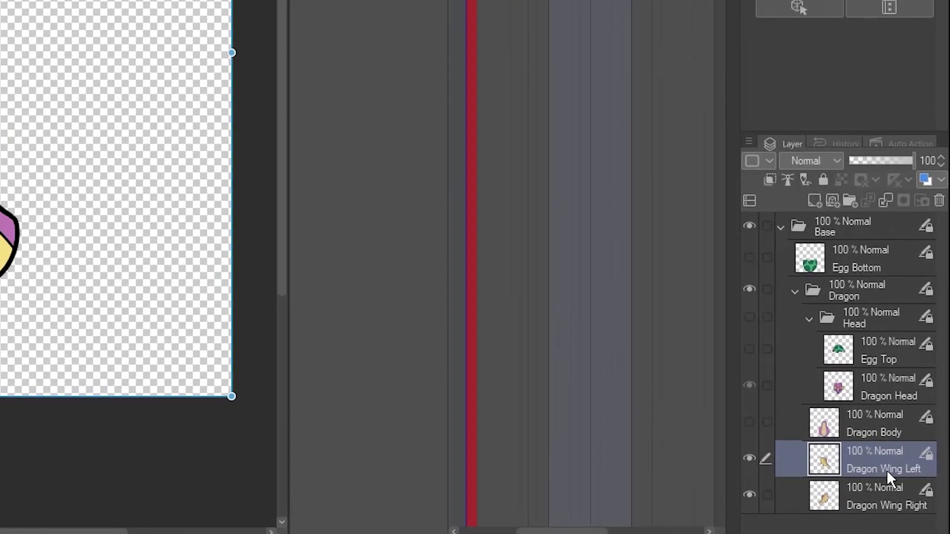
{"action": "right_click", "coordinate": [915, 495]}
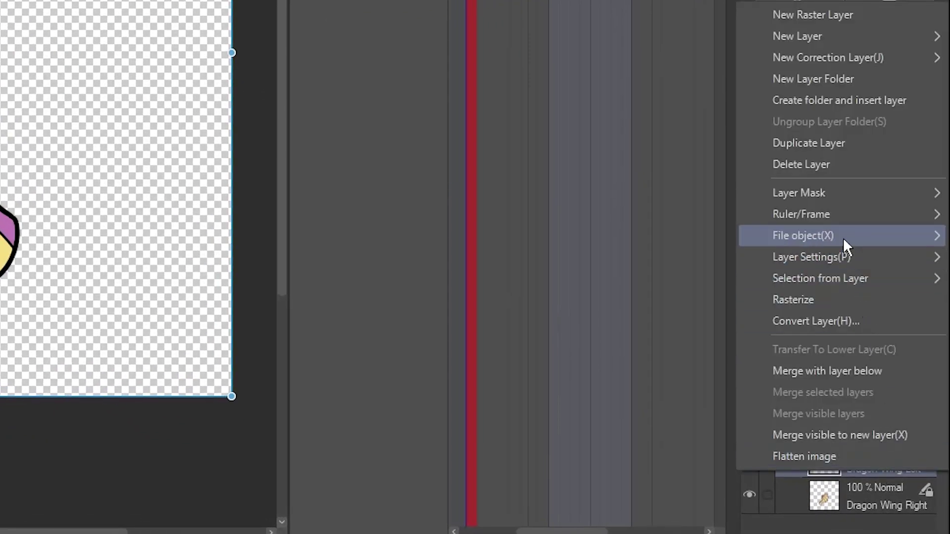
{"action": "mouse_move", "coordinate": [845, 239]}
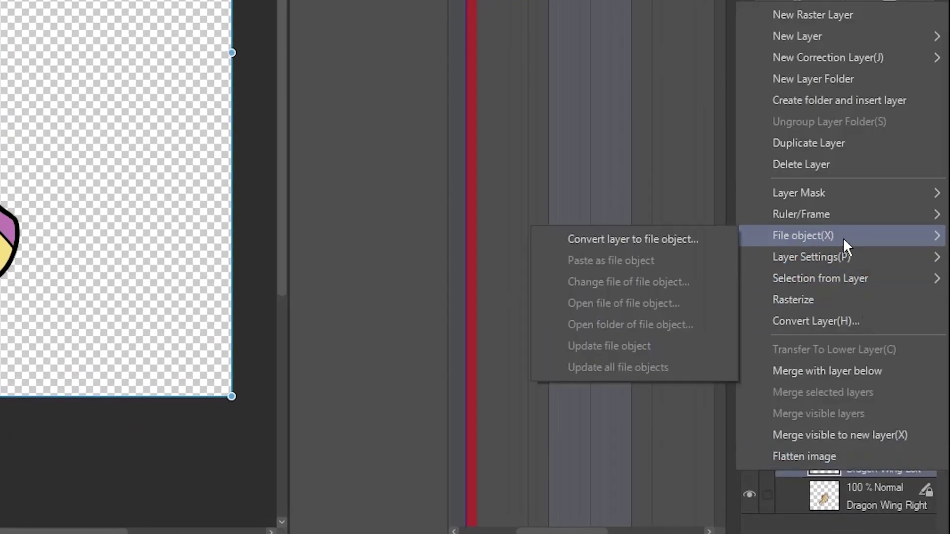
{"action": "left_click", "coordinate": [679, 239]}
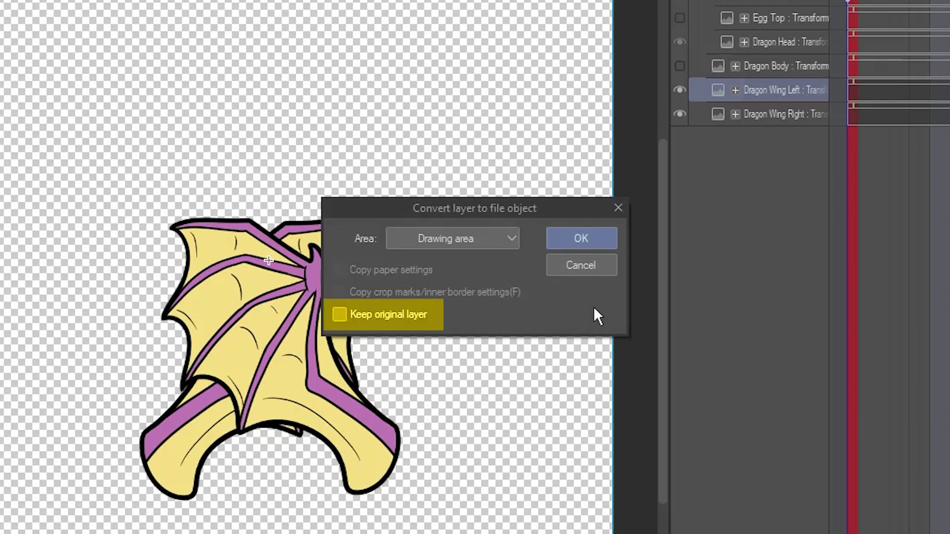
{"action": "left_click", "coordinate": [571, 238]}
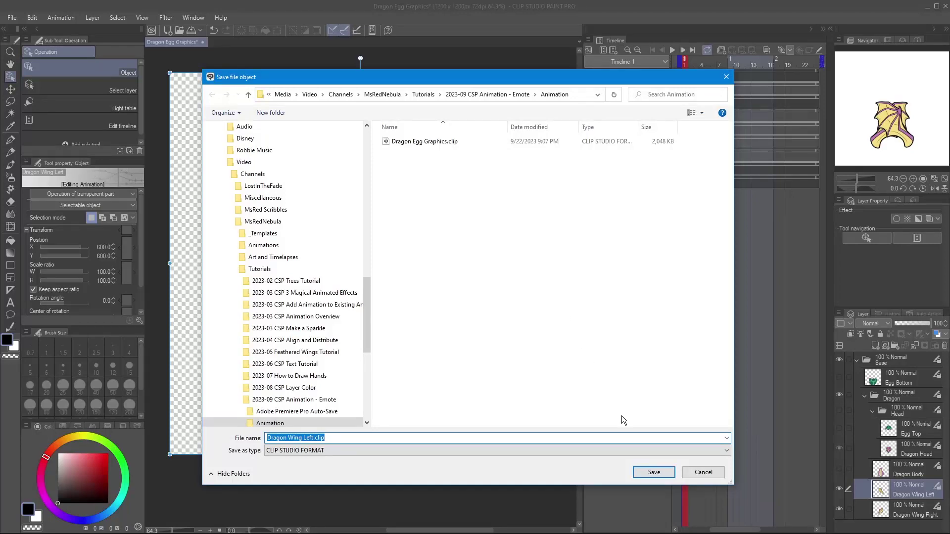
{"action": "left_click", "coordinate": [647, 472]}
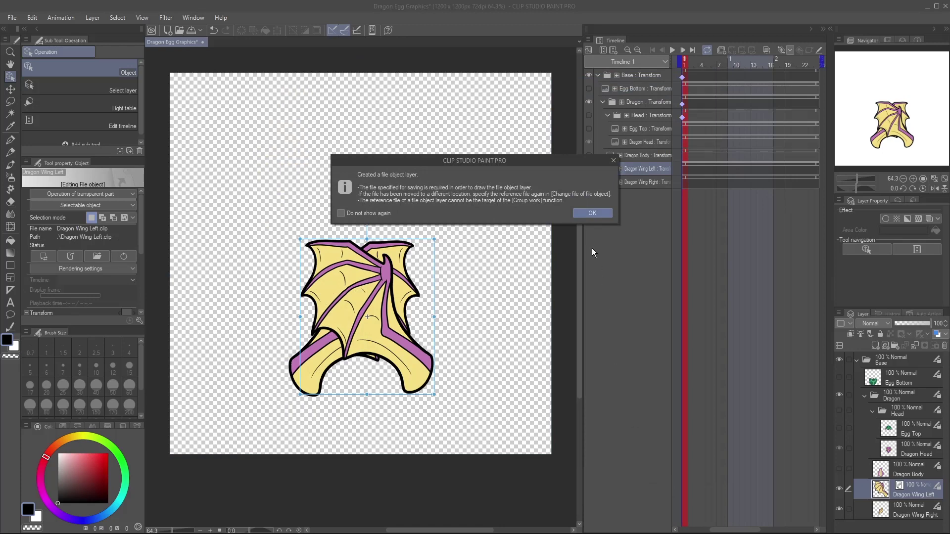
{"action": "left_click", "coordinate": [589, 216]}
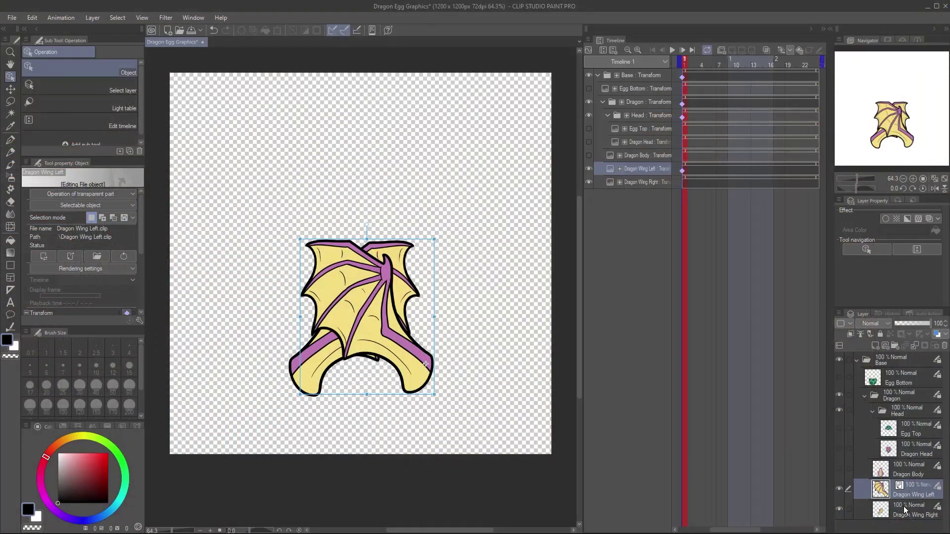
Convert the Dragon Wing Right layer to a file object saved as Dragon Wing Right.clip and set its rotation center at the wing's lower-left end.
{"action": "right_click", "coordinate": [903, 507]}
{"action": "mouse_move", "coordinate": [879, 377]}
{"action": "left_click", "coordinate": [796, 376]}
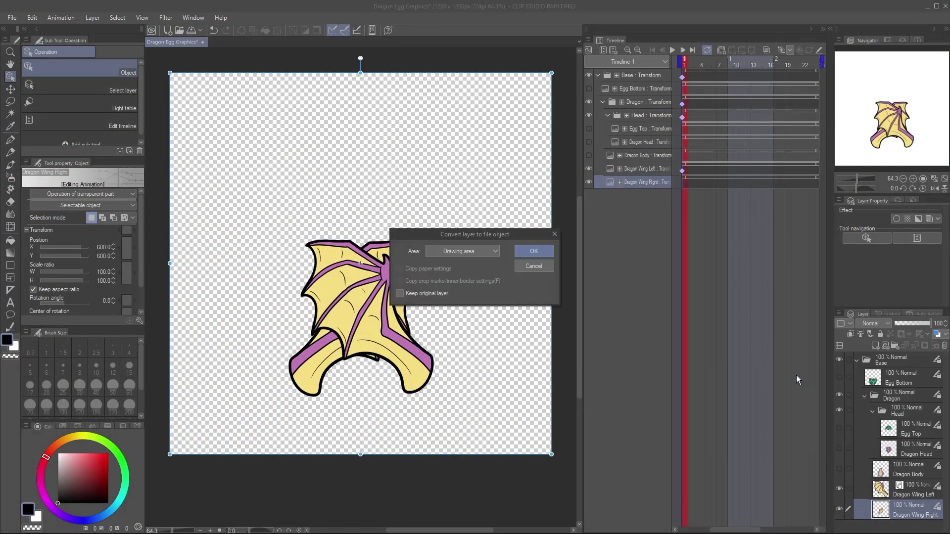
{"action": "left_click", "coordinate": [530, 250]}
{"action": "left_click", "coordinate": [634, 470]}
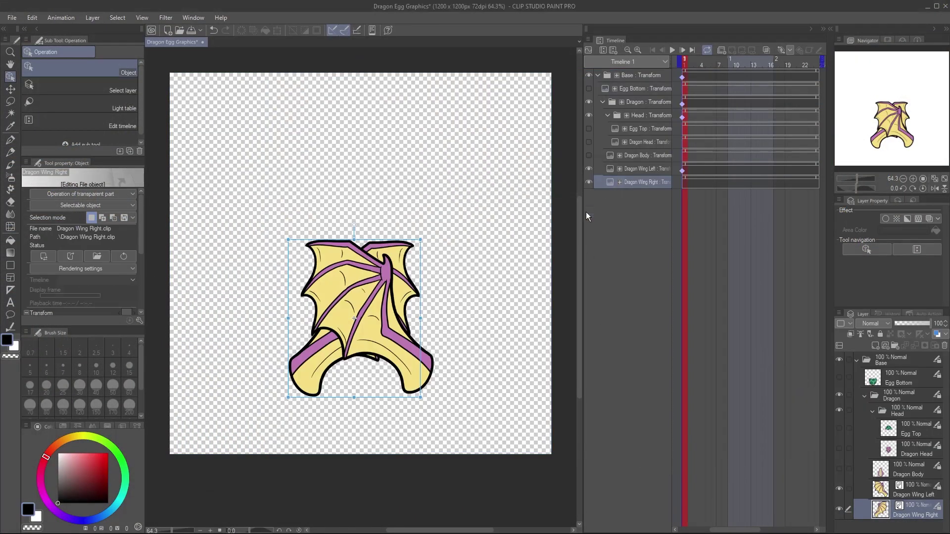
{"action": "left_click", "coordinate": [297, 367]}
Show Egg Top, convert it to a file object saved as Egg Top.clip, and add a keyframe for it at frame 1.
{"action": "left_click", "coordinate": [838, 427]}
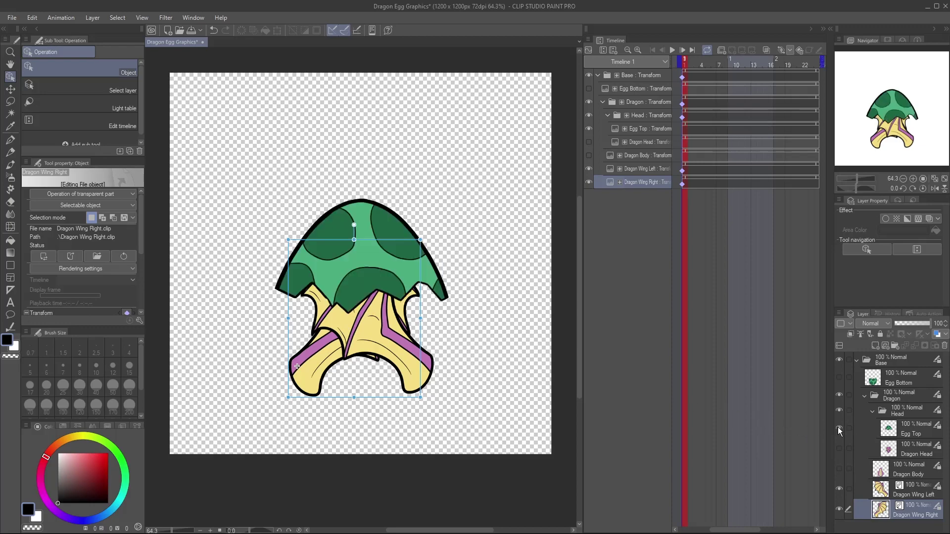
{"action": "right_click", "coordinate": [903, 428]}
{"action": "mouse_move", "coordinate": [884, 296]}
{"action": "left_click", "coordinate": [803, 296]}
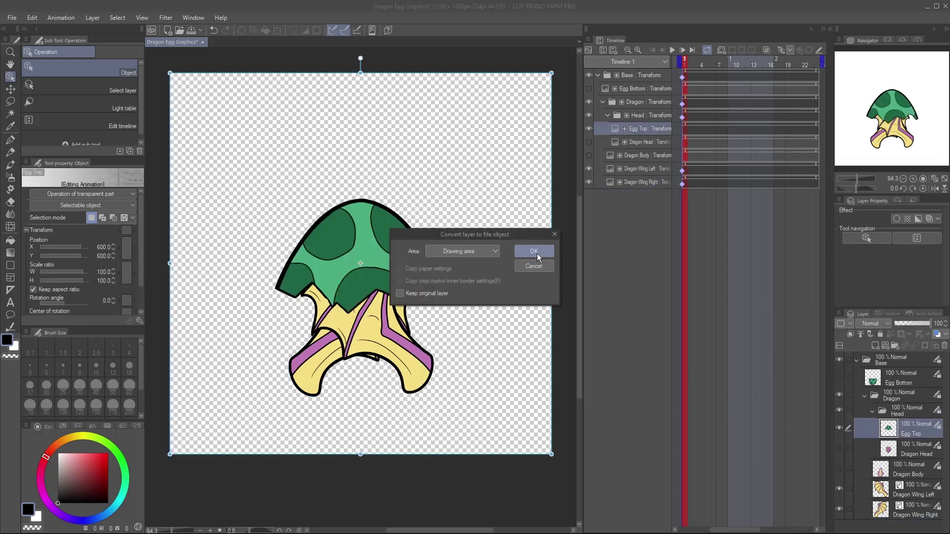
{"action": "left_click", "coordinate": [535, 253]}
{"action": "left_click", "coordinate": [654, 470]}
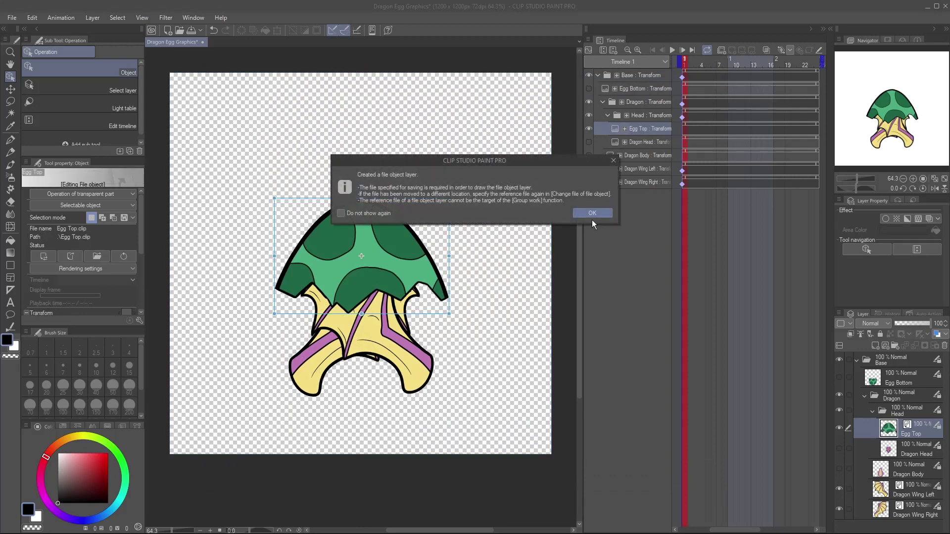
{"action": "left_click", "coordinate": [591, 216]}
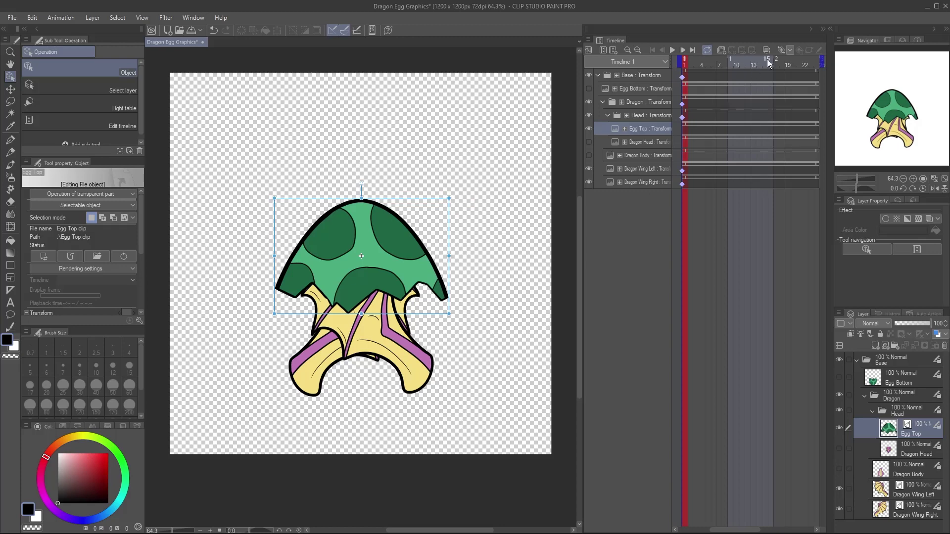
{"action": "left_click", "coordinate": [782, 50]}
Show the Egg Bottom, Dragon Head and Dragon Body layers and hide Egg Top.
{"action": "left_click", "coordinate": [589, 89]}
{"action": "left_click", "coordinate": [590, 142]}
{"action": "left_click", "coordinate": [591, 155]}
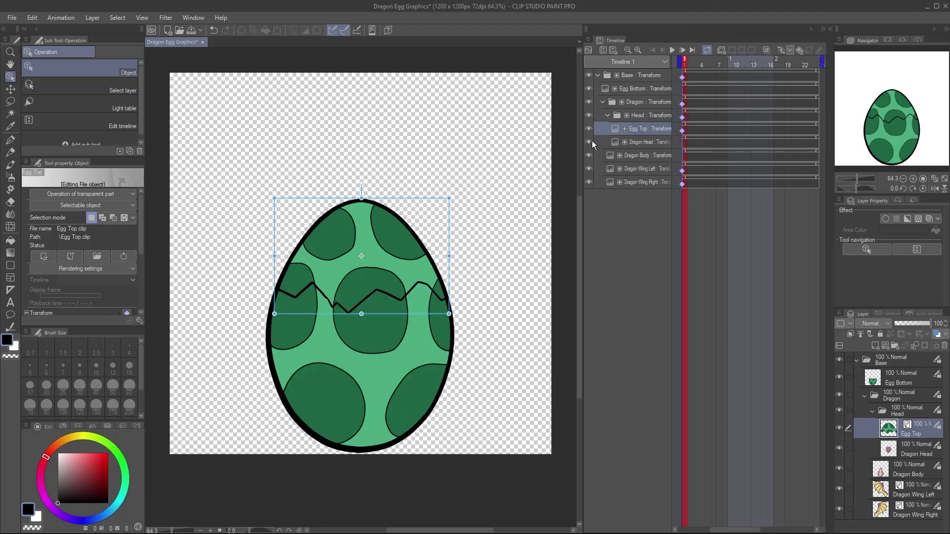
{"action": "left_click", "coordinate": [591, 128]}
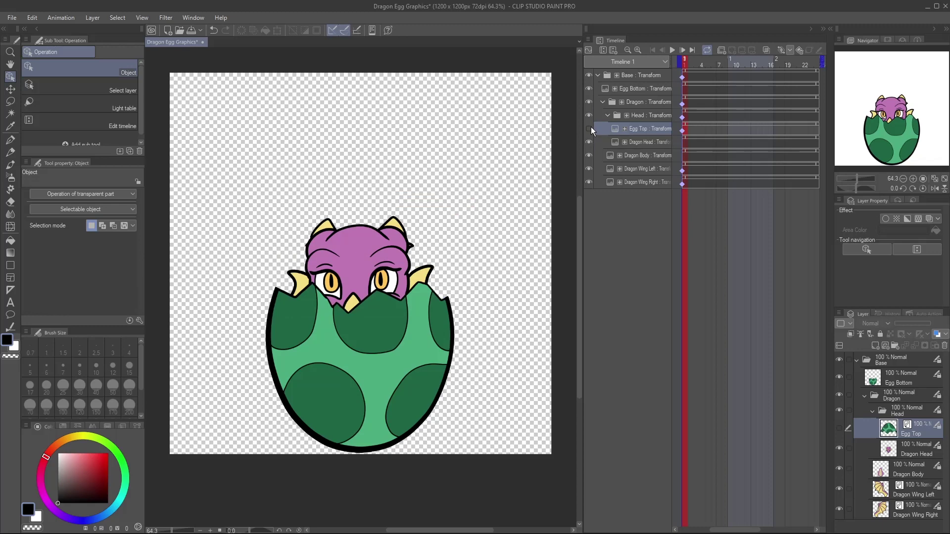
Raise the Dragon folder straight up to about Y 782 at frame 8 and about Y 754 at frame 6.
{"action": "left_click", "coordinate": [637, 102]}
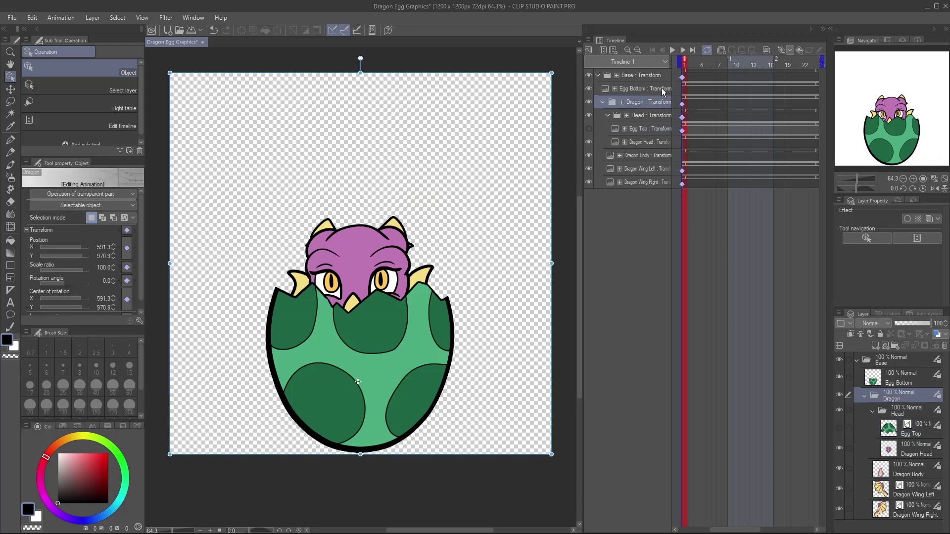
{"action": "left_click_drag", "start_coordinate": [685, 64], "coordinate": [726, 72]}
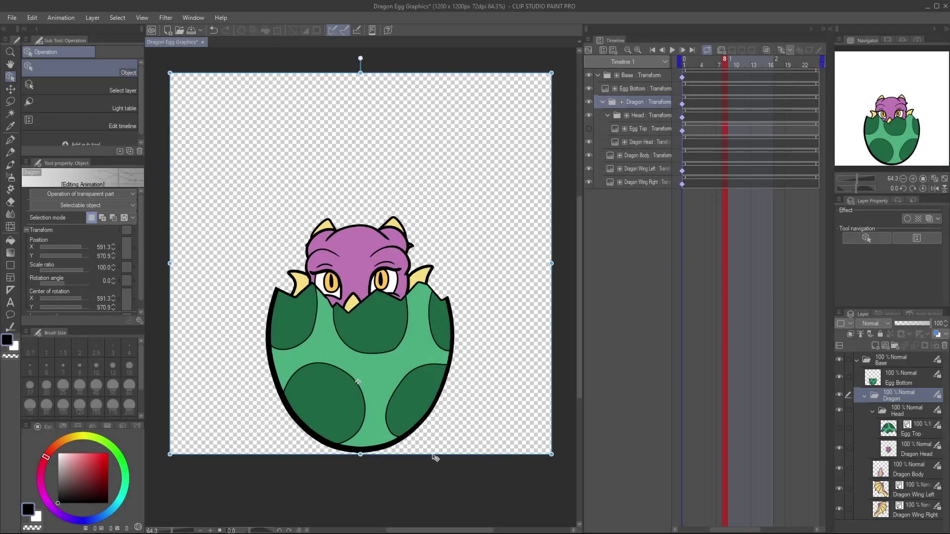
{"action": "left_click_drag", "start_coordinate": [434, 452], "coordinate": [434, 396]}
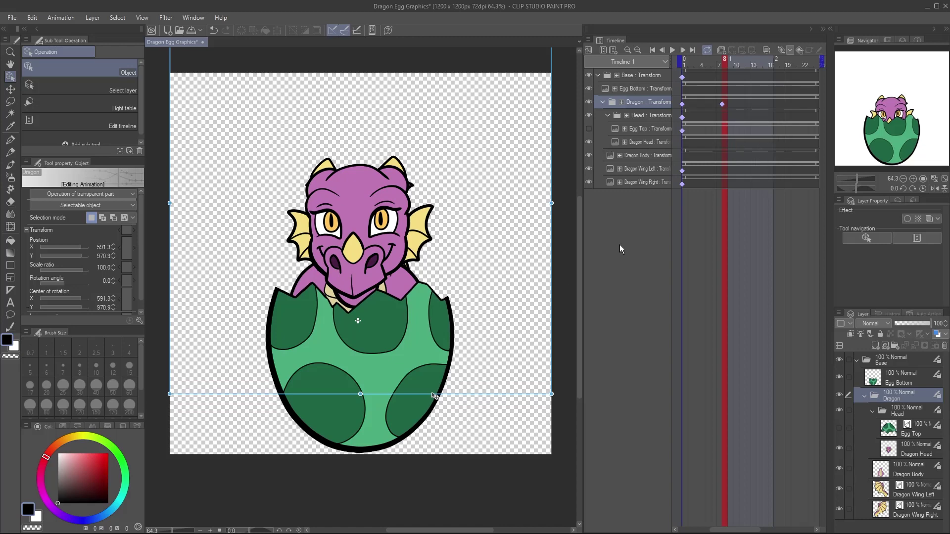
{"action": "left_click", "coordinate": [711, 68]}
{"action": "mouse_move", "coordinate": [711, 70]}
{"action": "left_mouse_down"}
{"action": "mouse_move", "coordinate": [684, 69]}
{"action": "mouse_move", "coordinate": [714, 71]}
{"action": "left_mouse_up"}
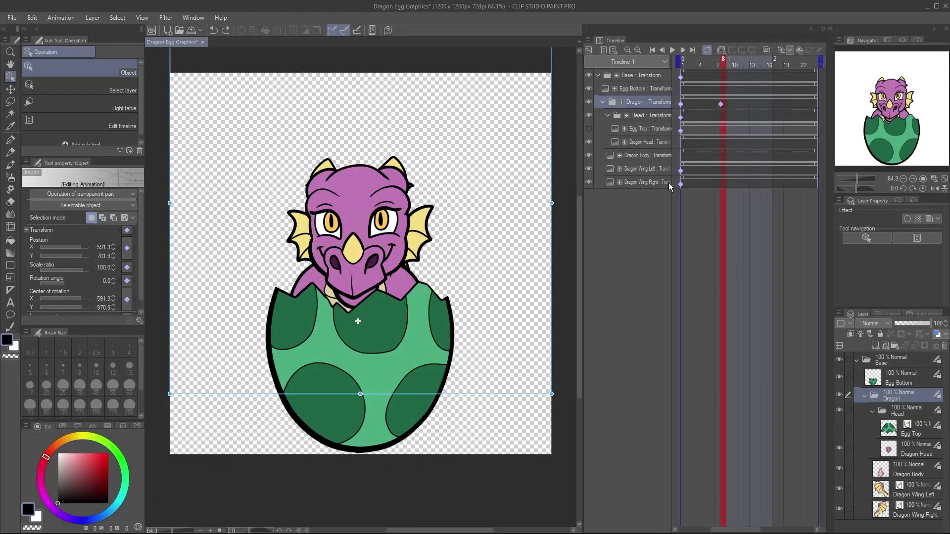
{"action": "left_click", "coordinate": [791, 53]}
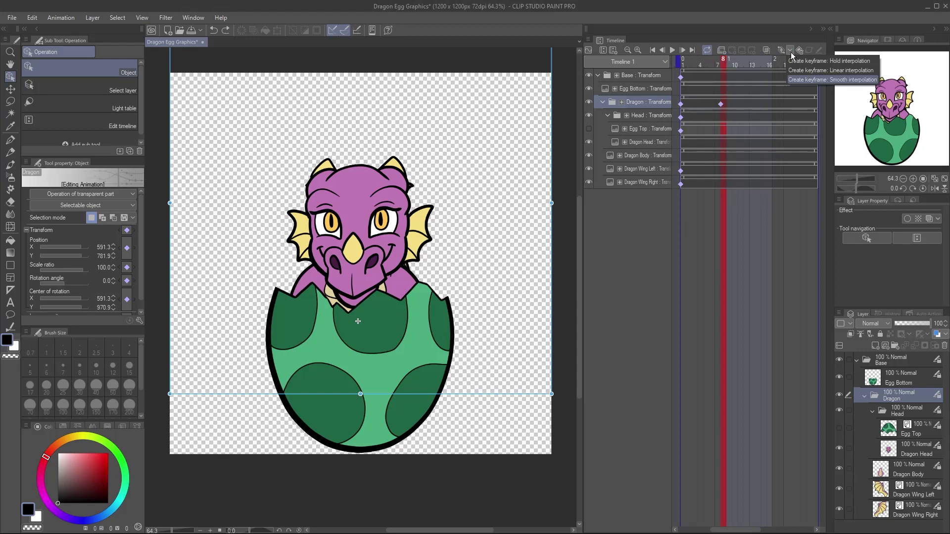
{"action": "left_click", "coordinate": [790, 52]}
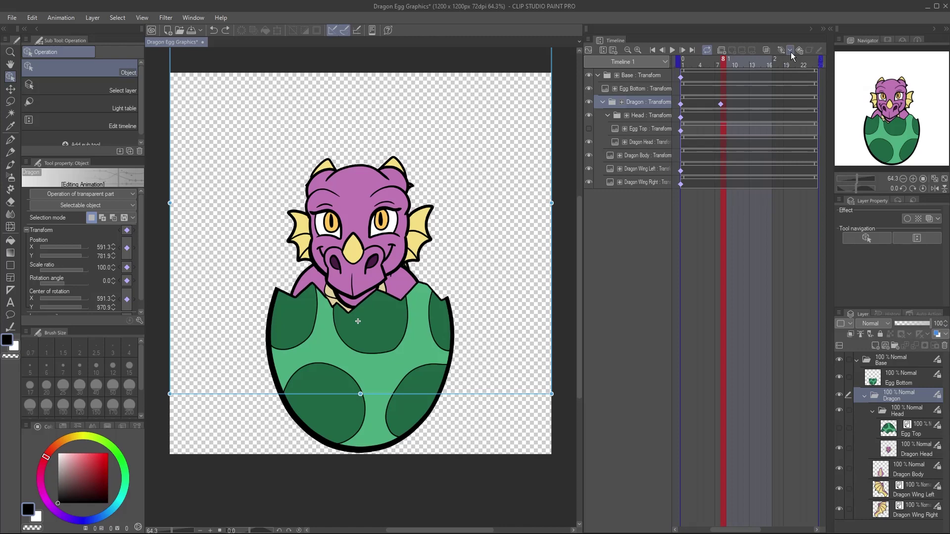
{"action": "left_click_drag", "start_coordinate": [719, 63], "coordinate": [713, 63]}
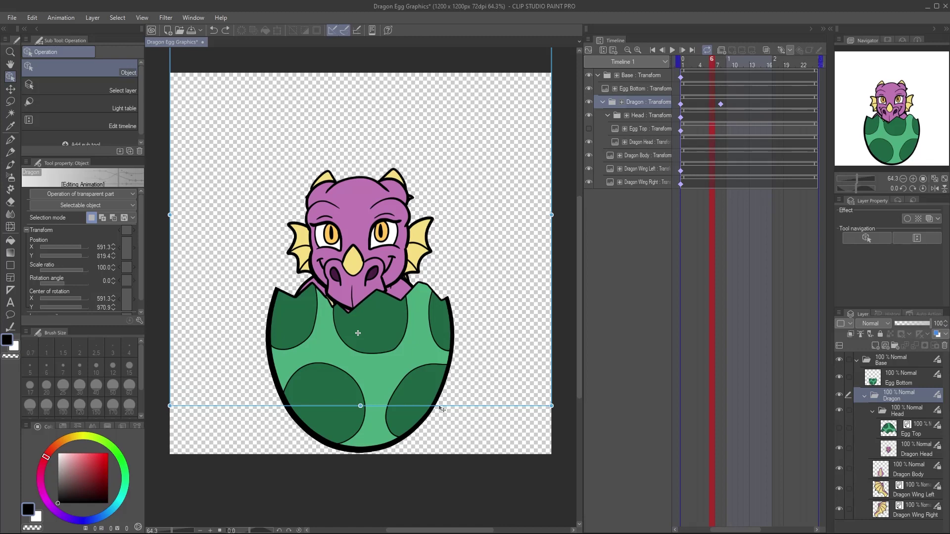
{"action": "left_click_drag", "start_coordinate": [441, 409], "coordinate": [441, 387]}
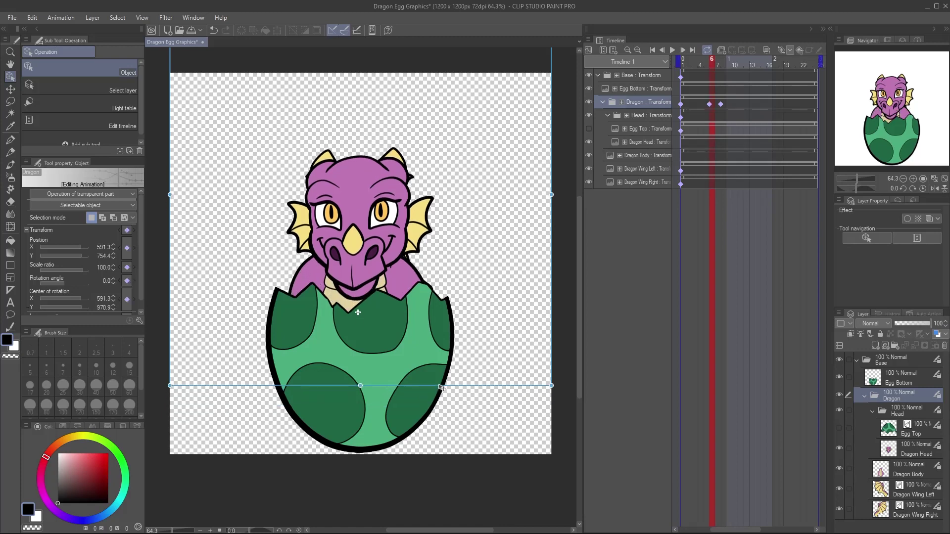
Shorten the timeline's playback range to end at frame 11 and play back the animation.
{"action": "left_click", "coordinate": [746, 67], "text": "ctrl"}
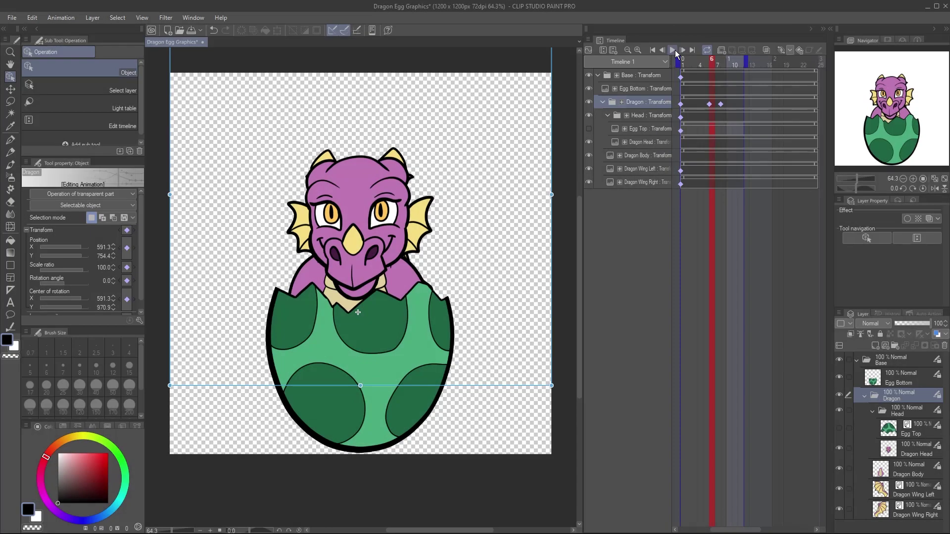
{"action": "left_click", "coordinate": [673, 50]}
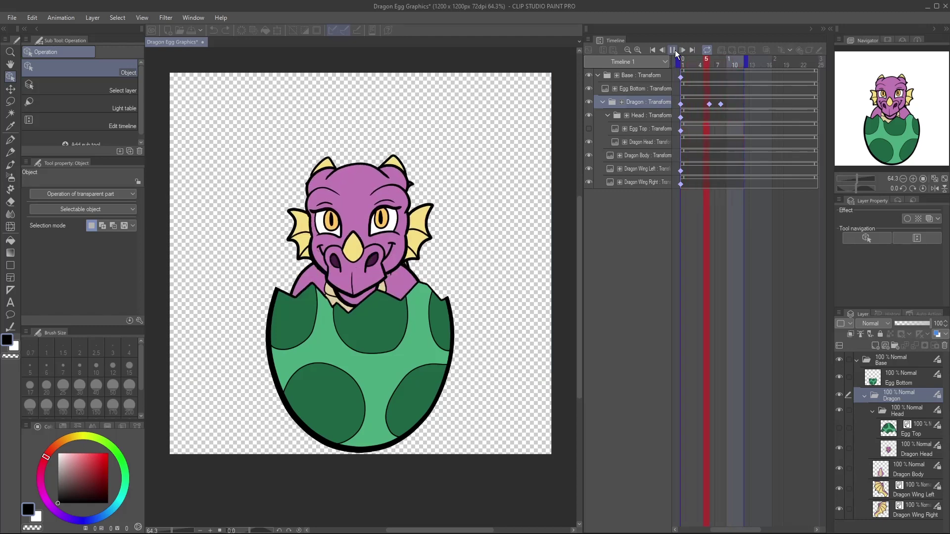
{"action": "left_click", "coordinate": [676, 52]}
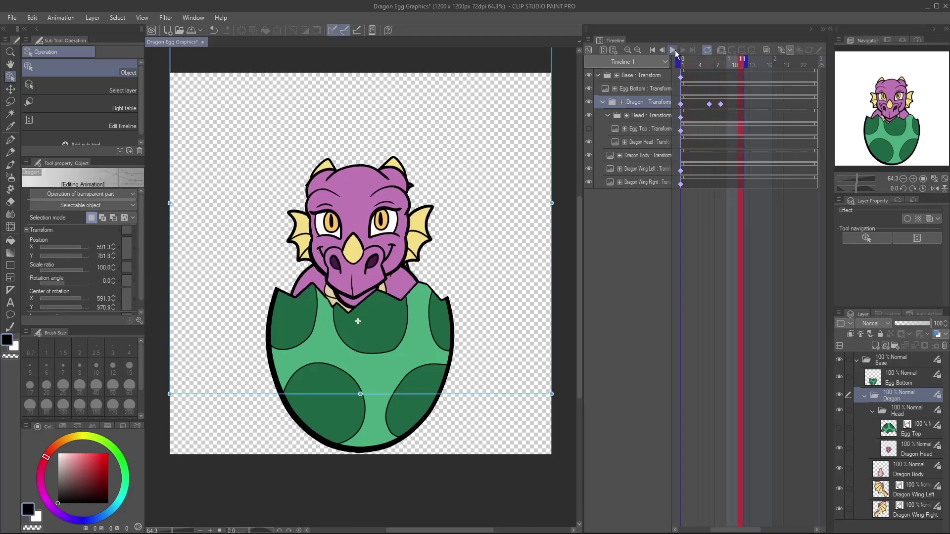
Raise the Head folder to about Y 621 at frame 8 and about Y 619 at frame 6.
{"action": "left_click", "coordinate": [724, 62]}
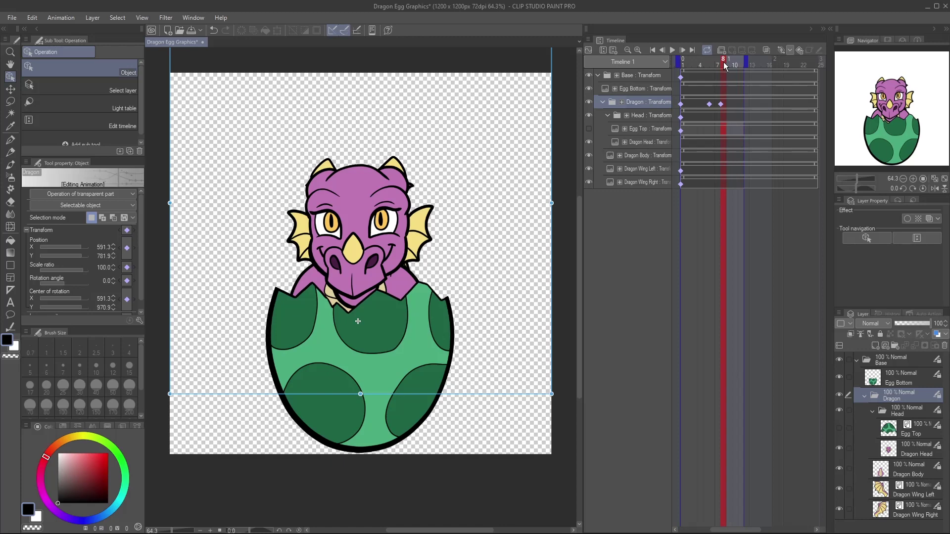
{"action": "left_click", "coordinate": [637, 117]}
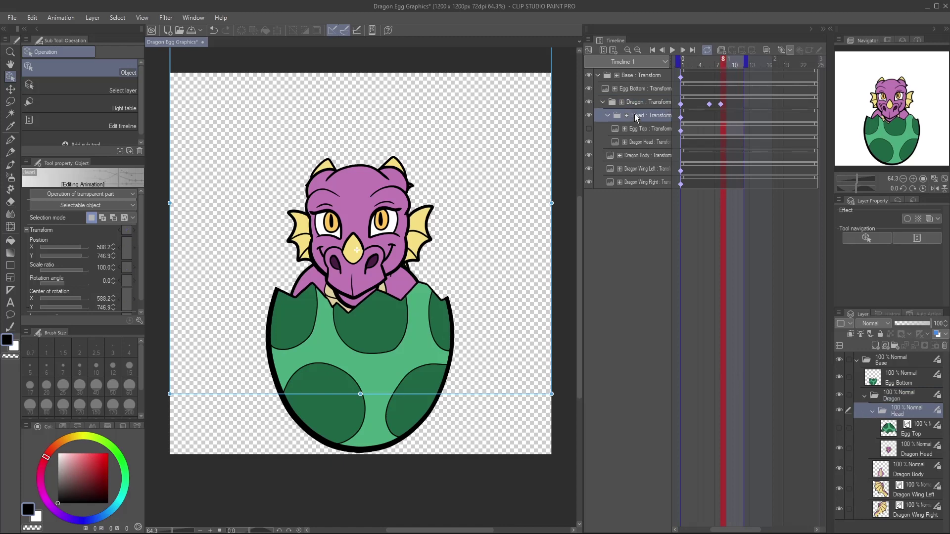
{"action": "left_click_drag", "start_coordinate": [416, 396], "coordinate": [411, 356]}
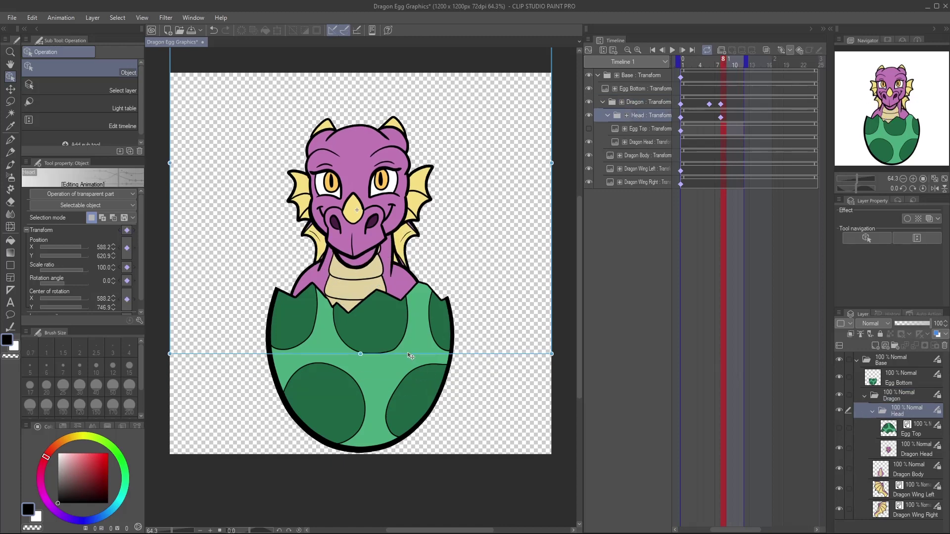
{"action": "mouse_move", "coordinate": [724, 70]}
{"action": "left_mouse_down"}
{"action": "mouse_move", "coordinate": [690, 77]}
{"action": "mouse_move", "coordinate": [723, 78]}
{"action": "left_mouse_up"}
{"action": "left_click", "coordinate": [711, 72]}
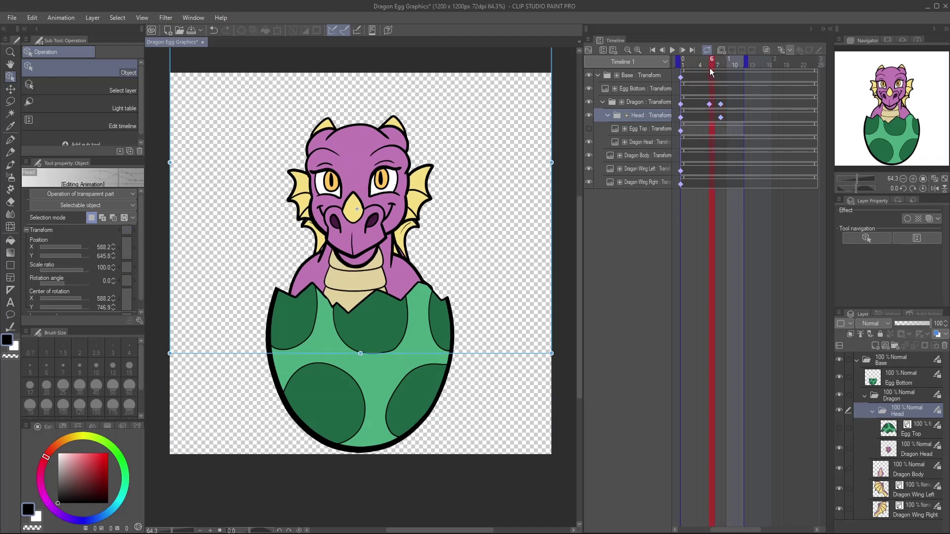
{"action": "left_click_drag", "start_coordinate": [371, 355], "coordinate": [371, 347]}
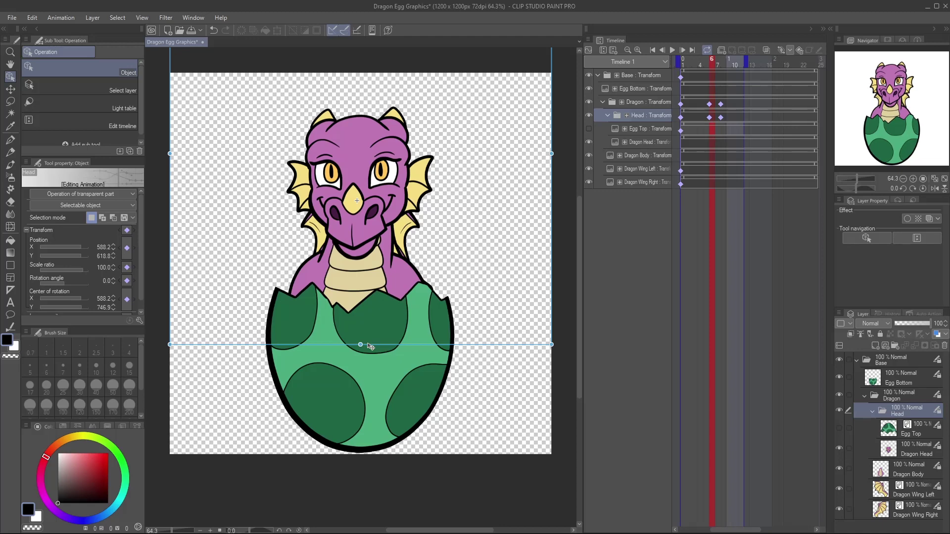
Rotate the Head folder clockwise to about 19.7 degrees at frame 8 and play back the animation.
{"action": "left_click", "coordinate": [723, 73]}
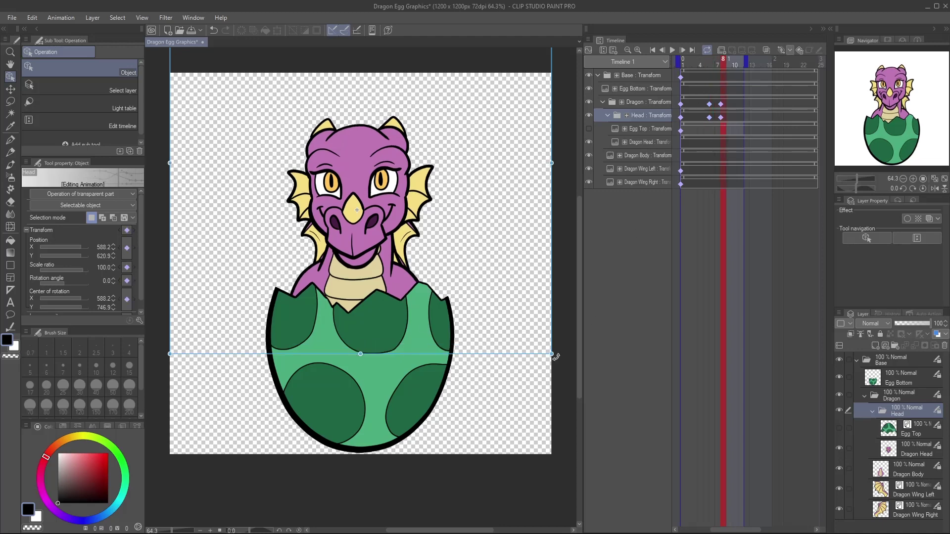
{"action": "left_click_drag", "start_coordinate": [555, 357], "coordinate": [503, 430]}
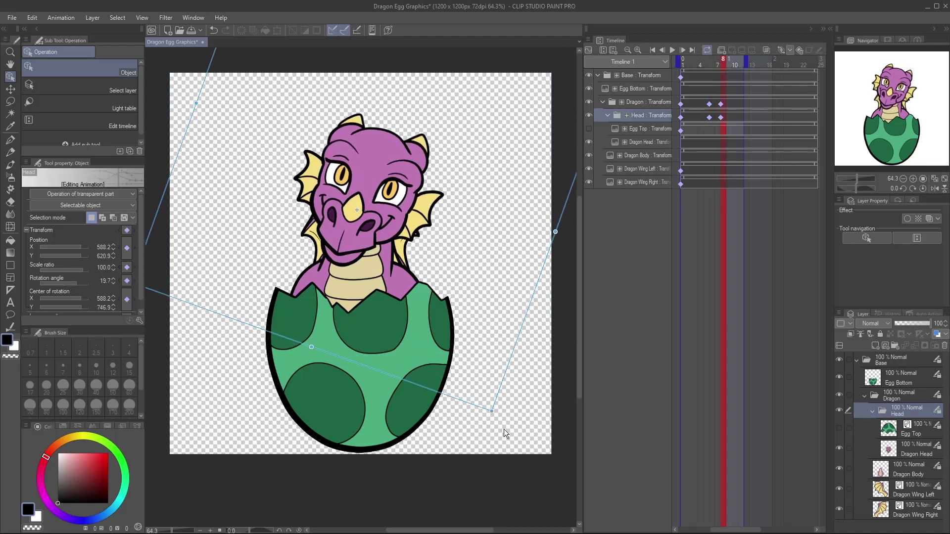
{"action": "left_click", "coordinate": [672, 50]}
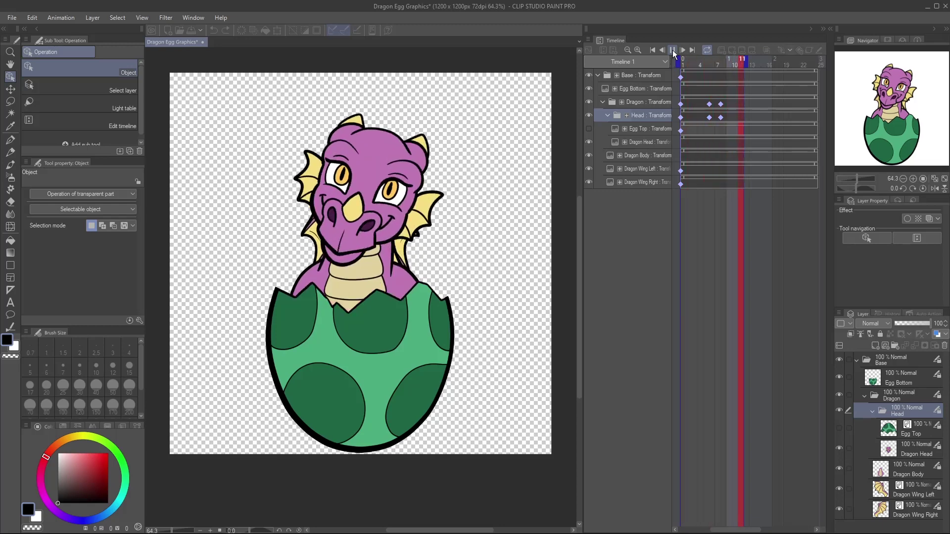
{"action": "left_click", "coordinate": [673, 50]}
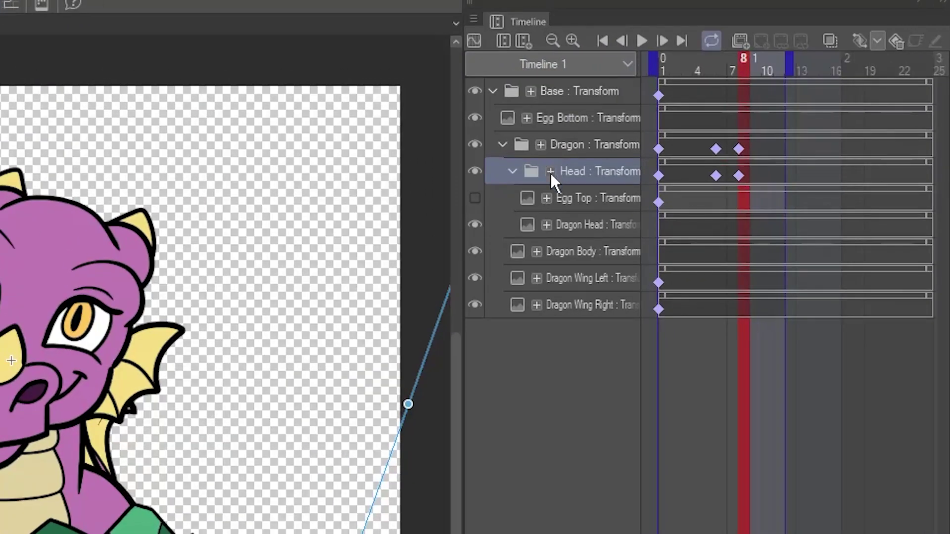
Expand the Head folder's Transform properties, delete its Rotate keyframe at frame 6, and play back the animation.
{"action": "left_click", "coordinate": [550, 171]}
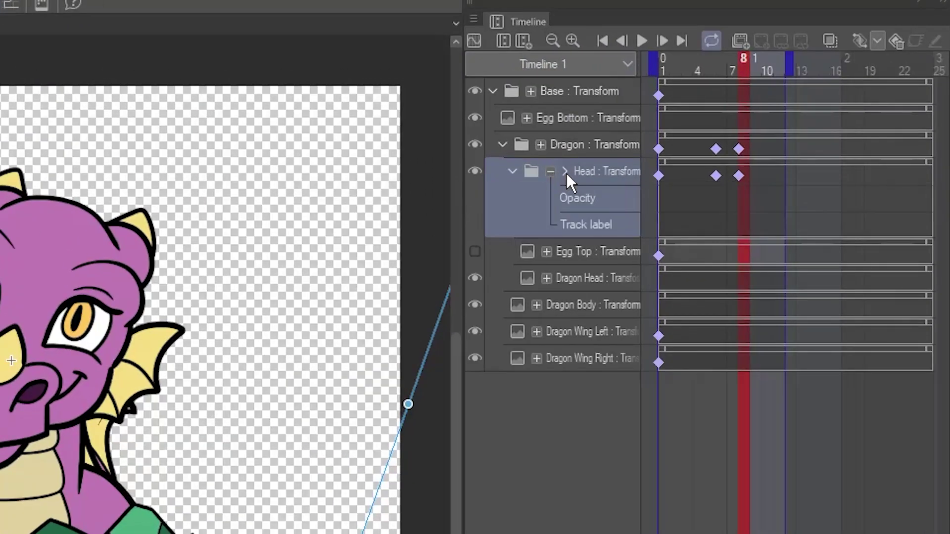
{"action": "left_click", "coordinate": [566, 171]}
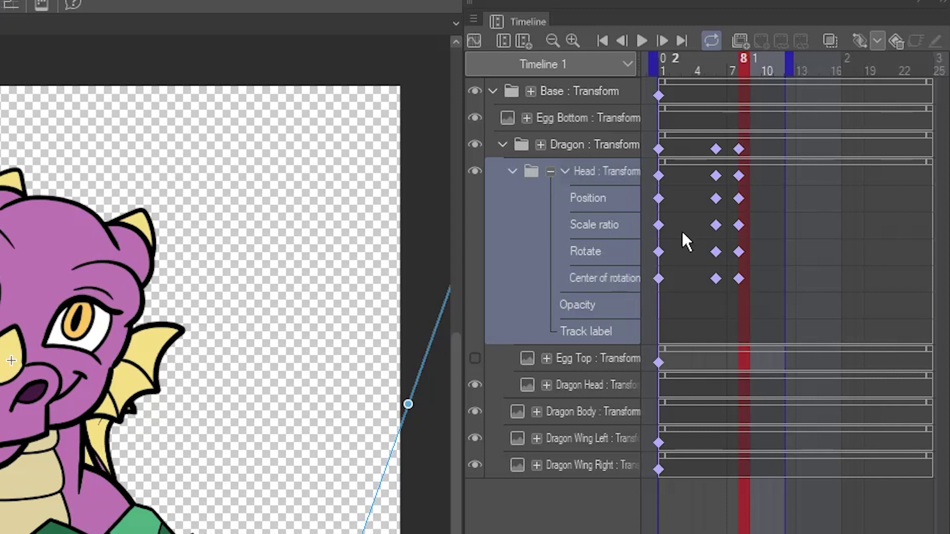
{"action": "left_click", "coordinate": [717, 252]}
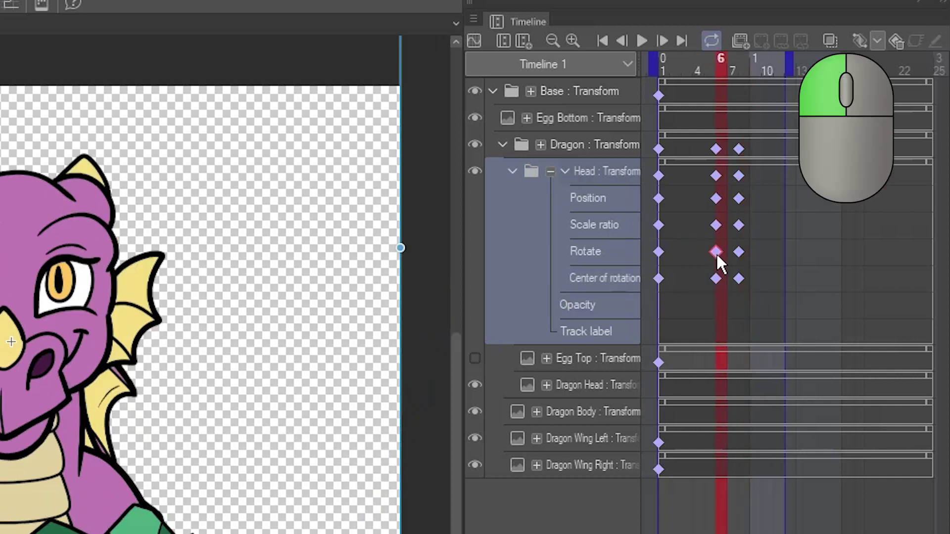
{"action": "right_click", "coordinate": [717, 253]}
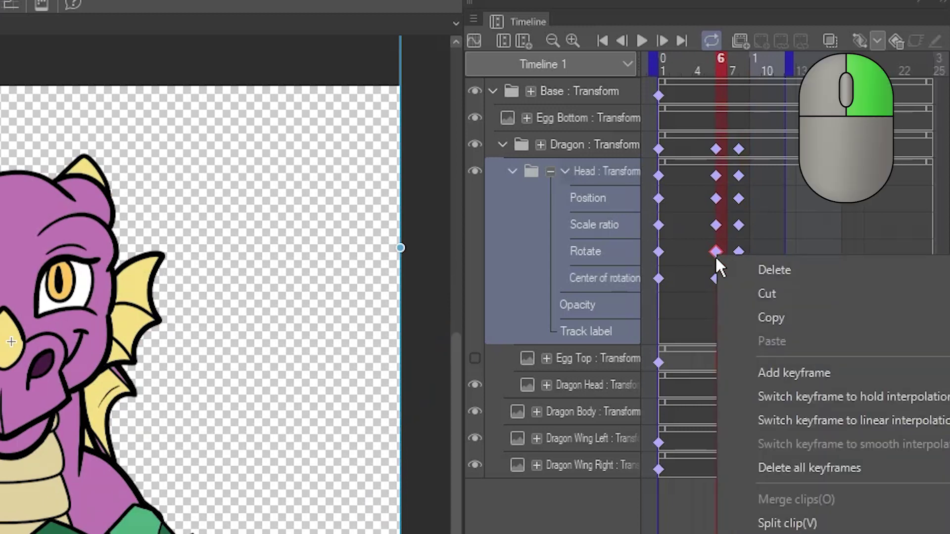
{"action": "left_click", "coordinate": [760, 272]}
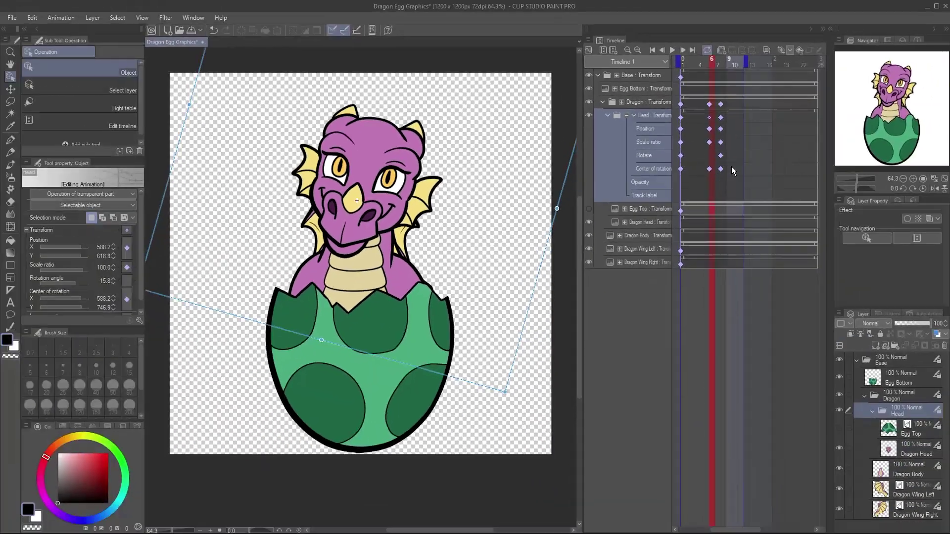
{"action": "left_click", "coordinate": [672, 51]}
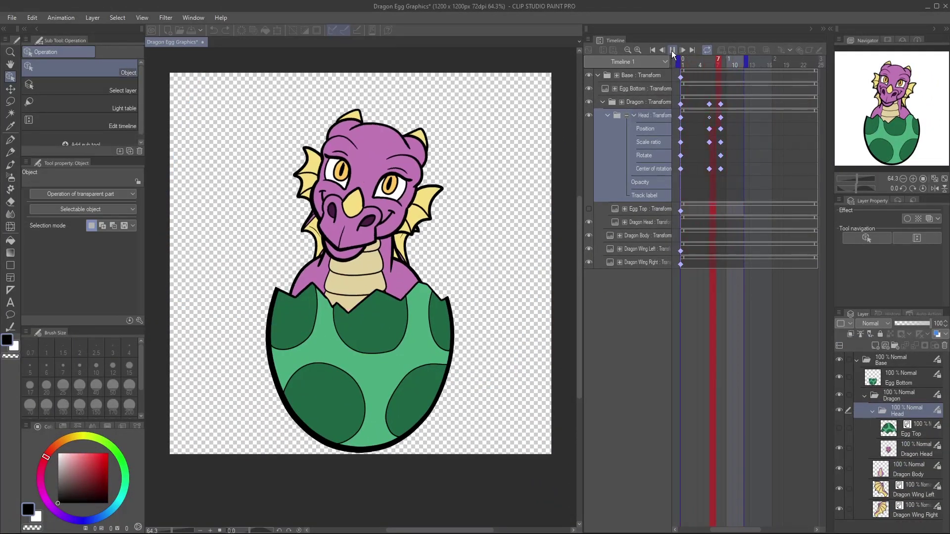
{"action": "left_click", "coordinate": [672, 50]}
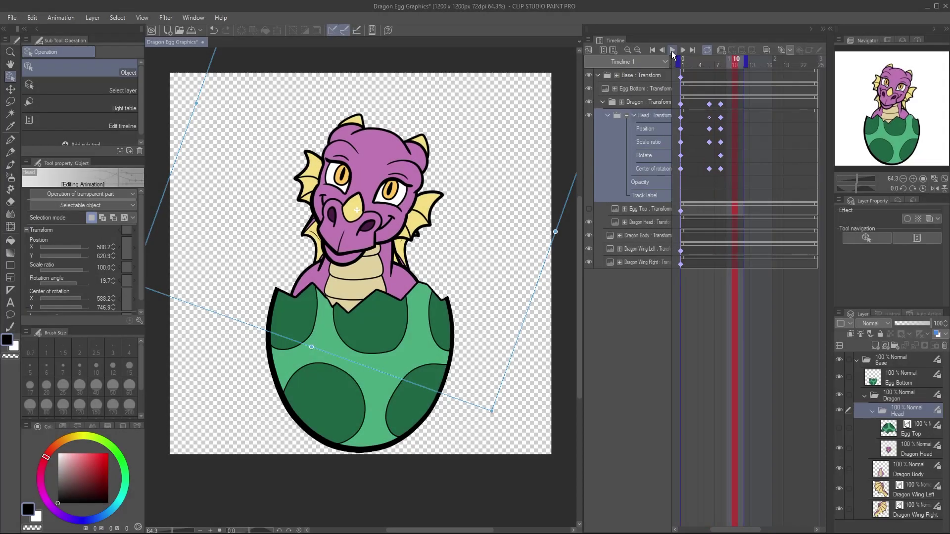
Spread the Dragon Wing Left layer outward from the body with a counterclockwise tilt at frame 8, and shift it further out at frame 6.
{"action": "left_click", "coordinate": [639, 253]}
{"action": "left_click", "coordinate": [728, 66]}
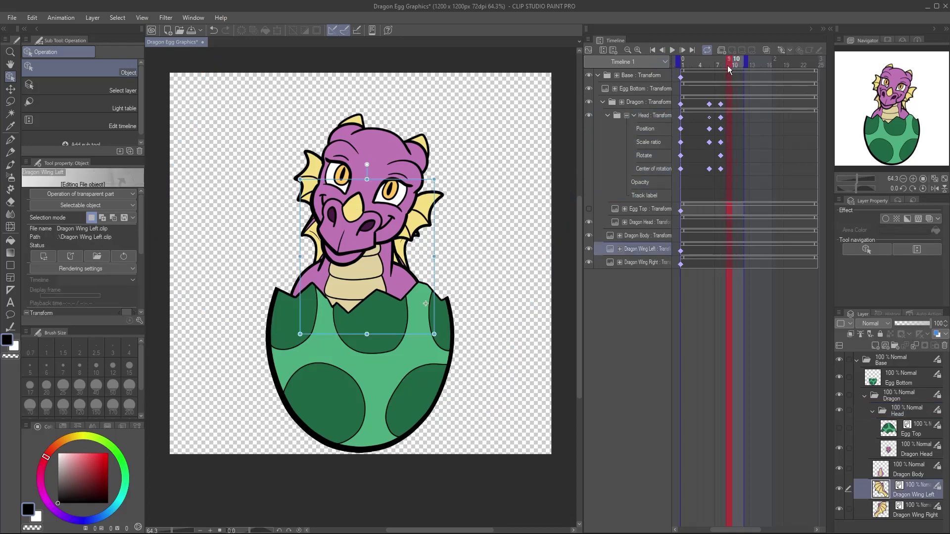
{"action": "left_click", "coordinate": [723, 67]}
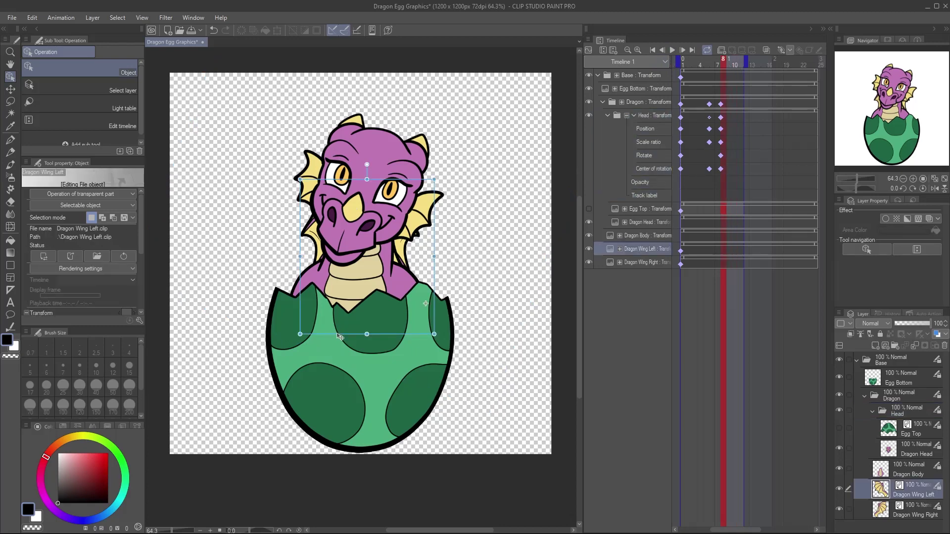
{"action": "left_click_drag", "start_coordinate": [340, 338], "coordinate": [249, 312]}
{"action": "left_click_drag", "start_coordinate": [201, 152], "coordinate": [184, 184]}
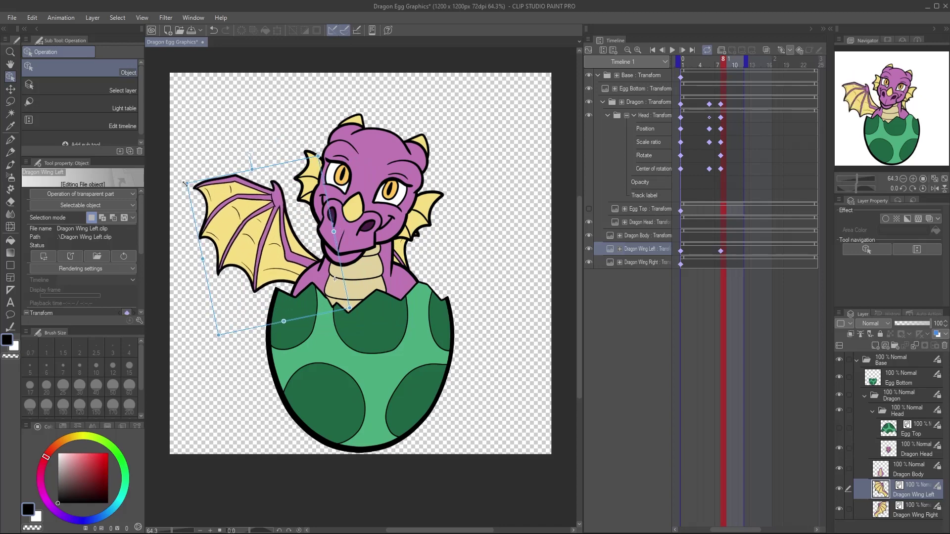
{"action": "left_click", "coordinate": [709, 76]}
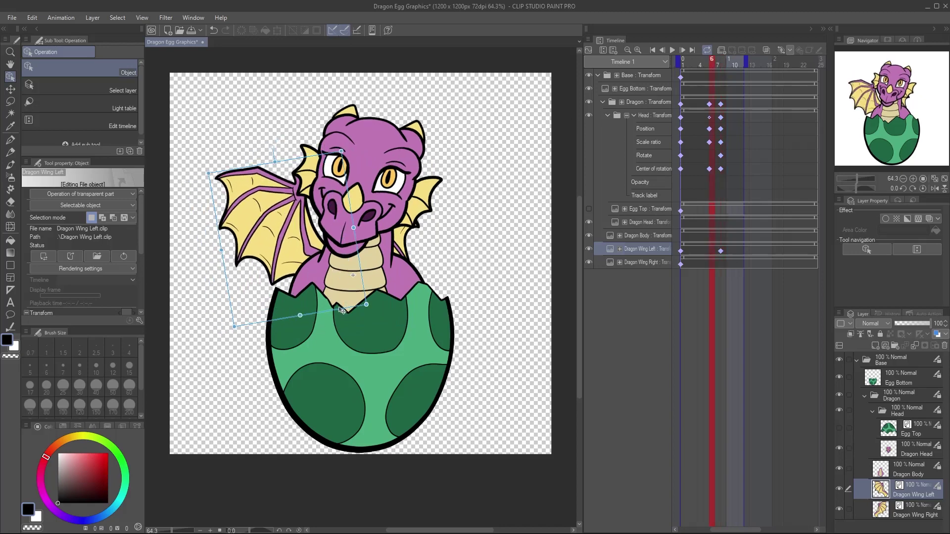
{"action": "left_click_drag", "start_coordinate": [343, 311], "coordinate": [313, 300]}
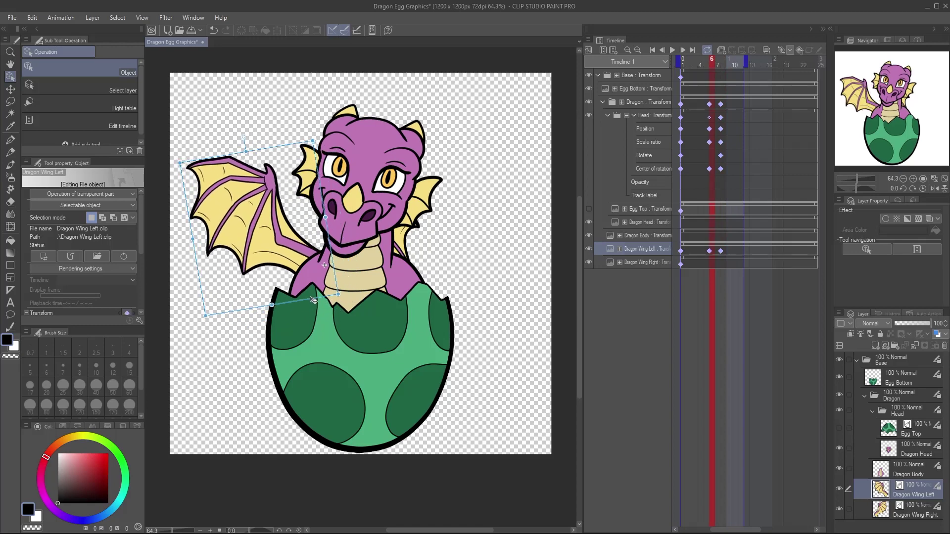
Spread the Dragon Wing Right layer outward from the body with a clockwise tilt at frame 8, and shift it further out at frame 6.
{"action": "left_click", "coordinate": [899, 512]}
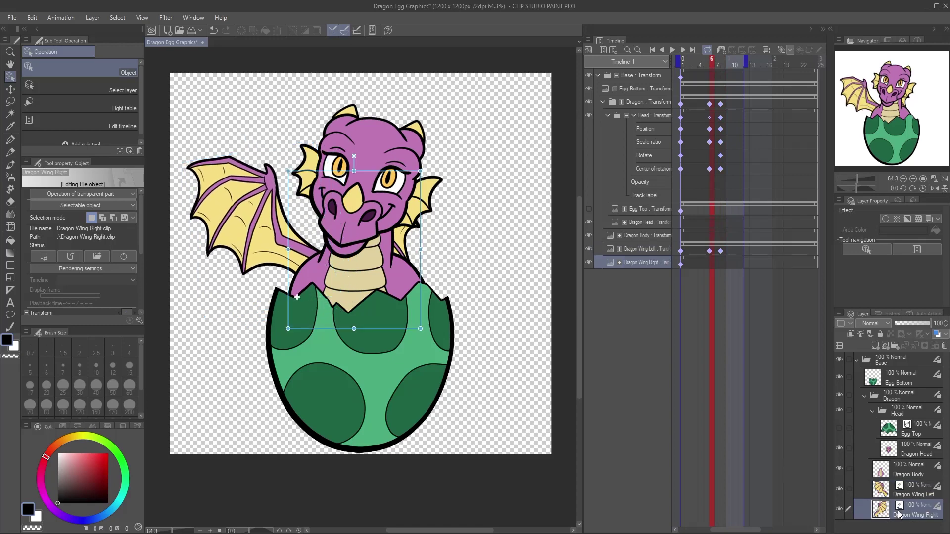
{"action": "left_click", "coordinate": [723, 65]}
{"action": "left_click_drag", "start_coordinate": [356, 278], "coordinate": [465, 259]}
{"action": "left_click_drag", "start_coordinate": [532, 150], "coordinate": [560, 182]}
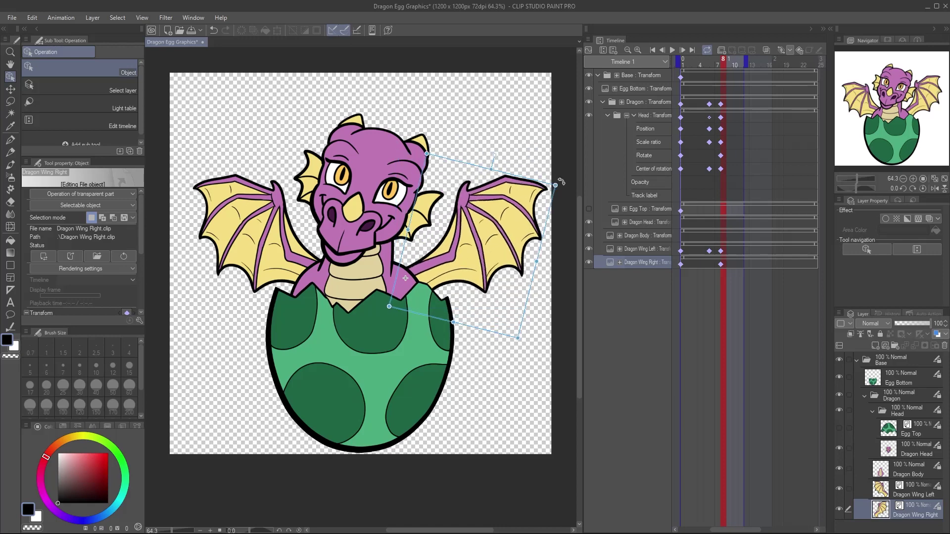
{"action": "left_click", "coordinate": [713, 64]}
{"action": "left_click_drag", "start_coordinate": [456, 323], "coordinate": [480, 318]}
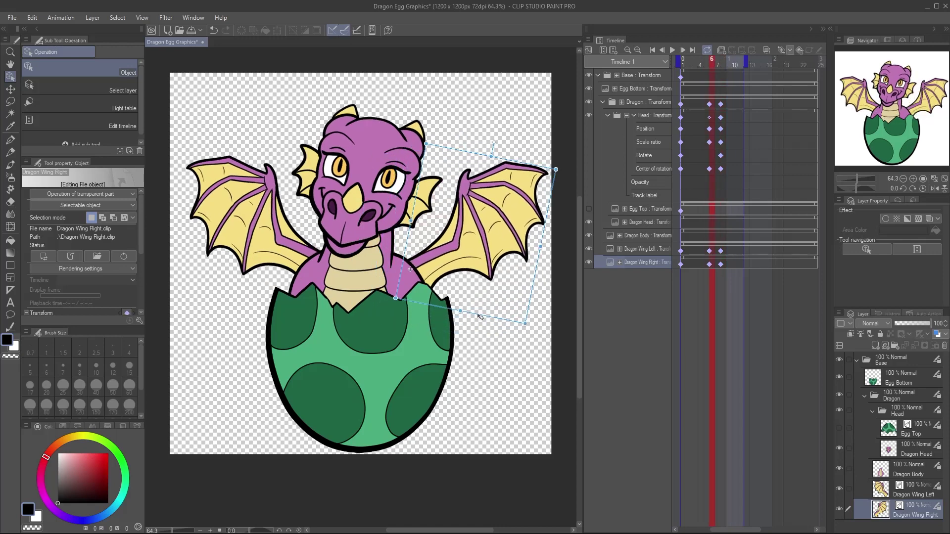
Show the Egg Top layer, then lift it slightly above the dragon's eyes and rotate it clockwise at frame 10.
{"action": "left_click", "coordinate": [840, 429]}
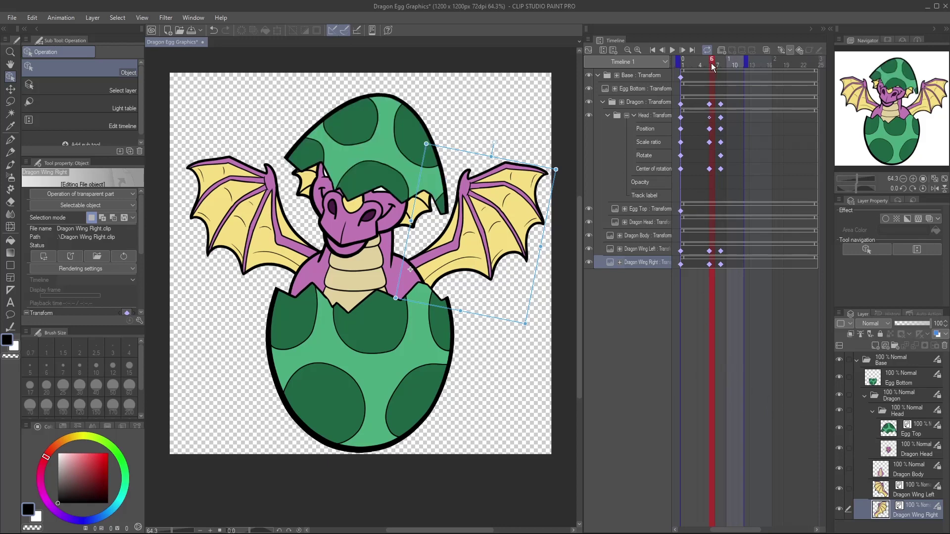
{"action": "left_click_drag", "start_coordinate": [713, 67], "coordinate": [732, 69]}
{"action": "left_click", "coordinate": [388, 225]}
{"action": "left_click_drag", "start_coordinate": [388, 225], "coordinate": [398, 205]}
{"action": "left_click_drag", "start_coordinate": [503, 114], "coordinate": [490, 134]}
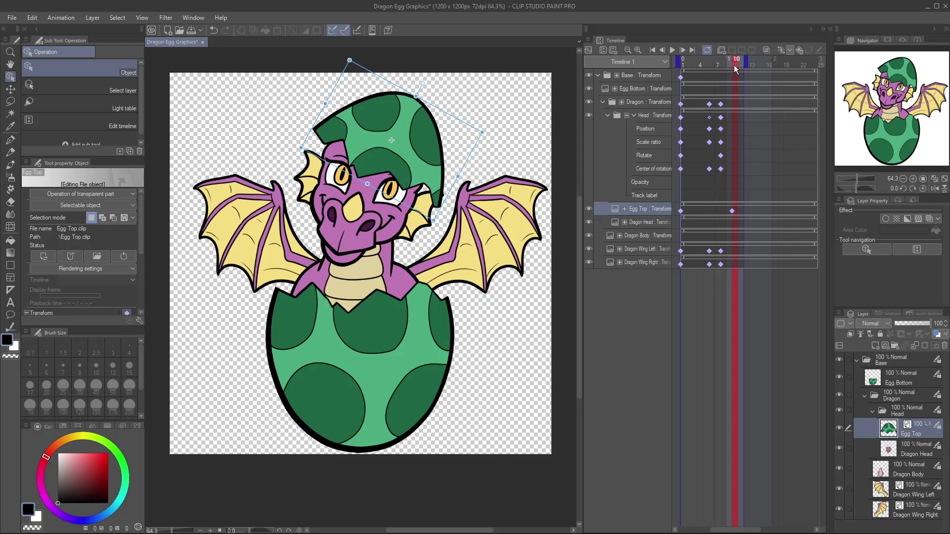
Raise the Egg Top slightly at frame 8 and play back the animation.
{"action": "left_click_drag", "start_coordinate": [735, 64], "coordinate": [724, 66]}
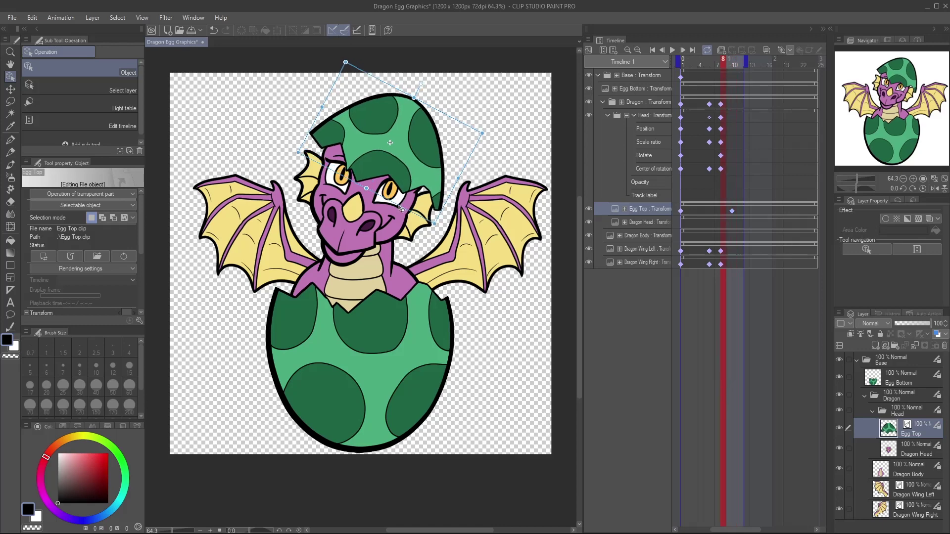
{"action": "left_click_drag", "start_coordinate": [401, 209], "coordinate": [399, 197]}
{"action": "left_click", "coordinate": [672, 51]}
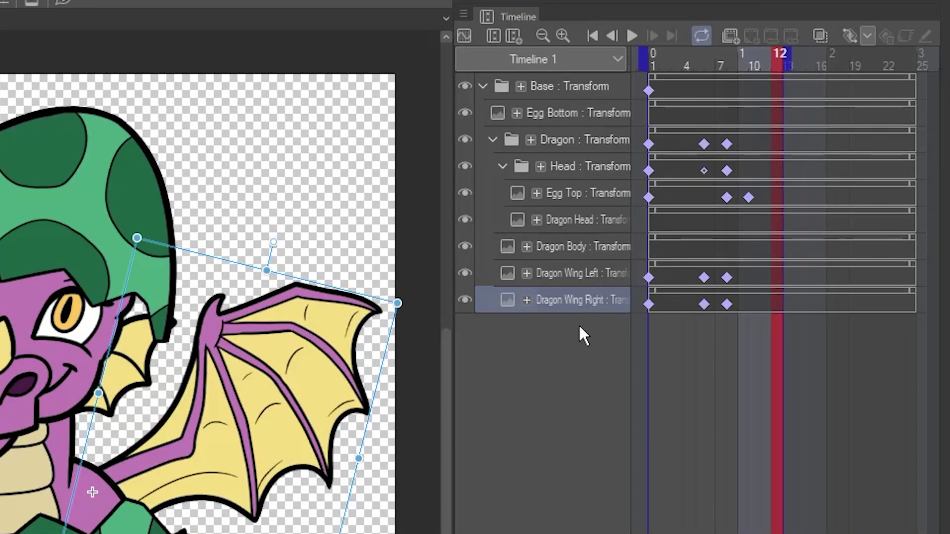
Extend the playback range to frame 25 and copy the frame 8 keyframes of Dragon, Head and both wings to frame 16.
{"action": "left_click_drag", "start_coordinate": [786, 53], "coordinate": [919, 69]}
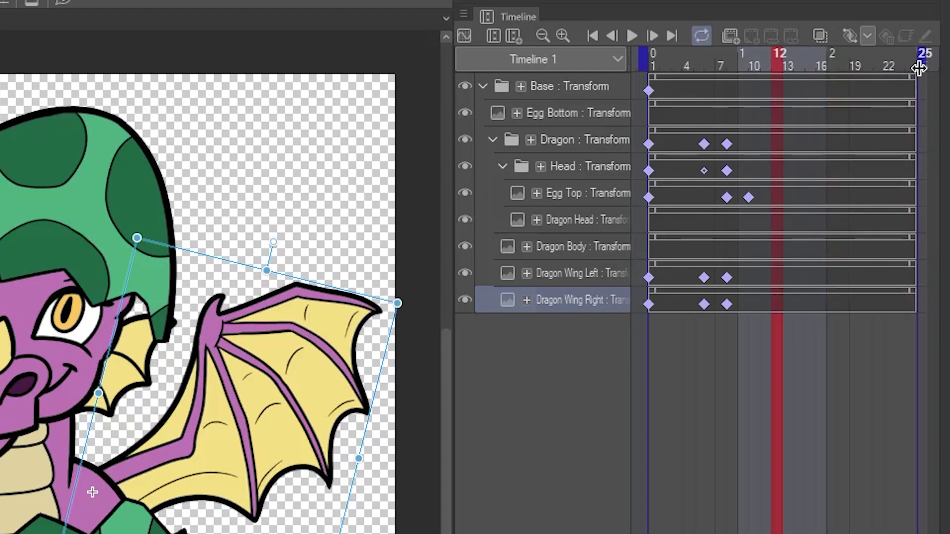
{"action": "left_click", "coordinate": [726, 144]}
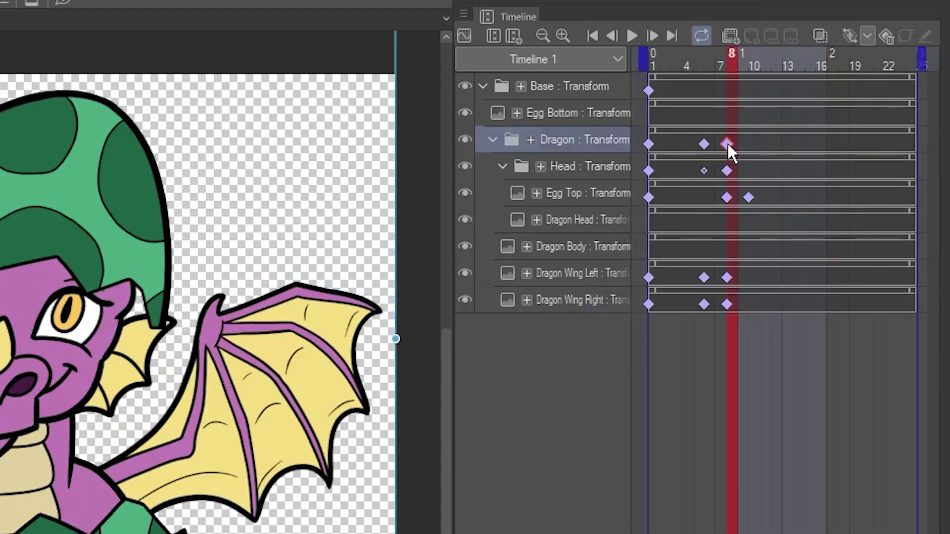
{"action": "left_click", "coordinate": [726, 170], "text": "shift"}
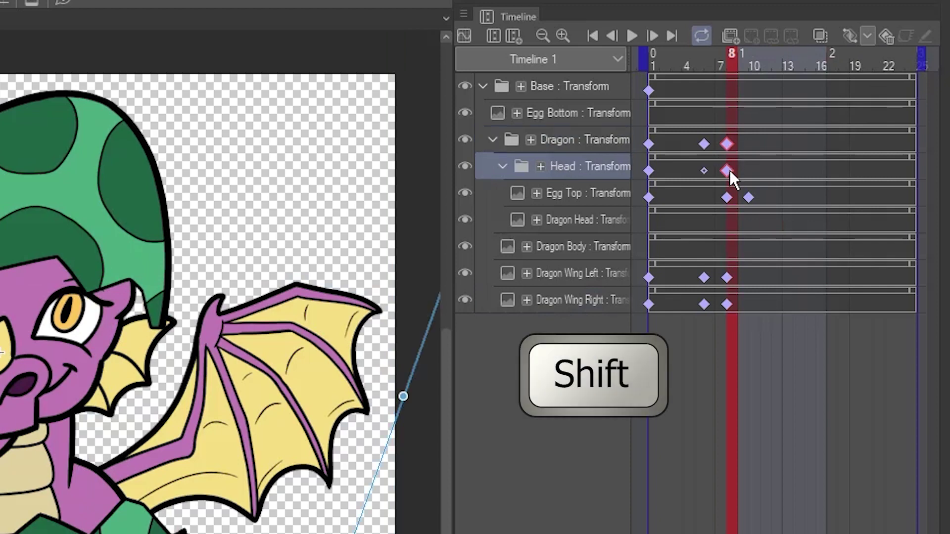
{"action": "left_click", "coordinate": [726, 277], "text": "shift"}
{"action": "left_click", "coordinate": [726, 304], "text": "shift"}
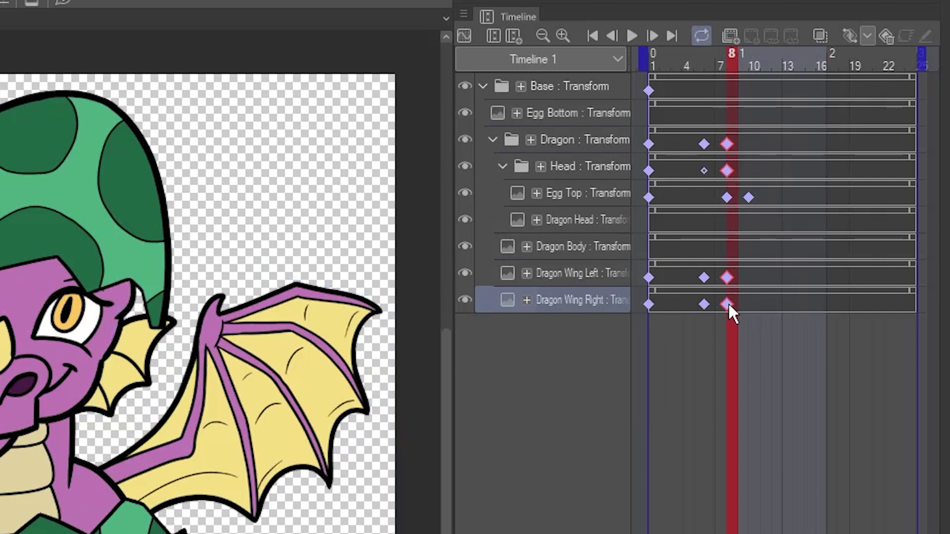
{"action": "key", "text": "alt"}
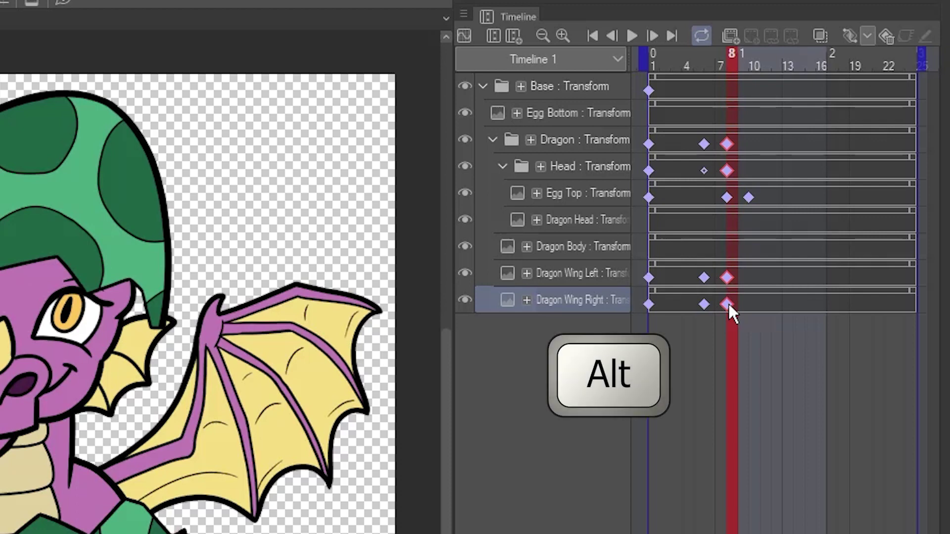
{"action": "left_click_drag", "start_coordinate": [729, 305], "coordinate": [822, 311]}
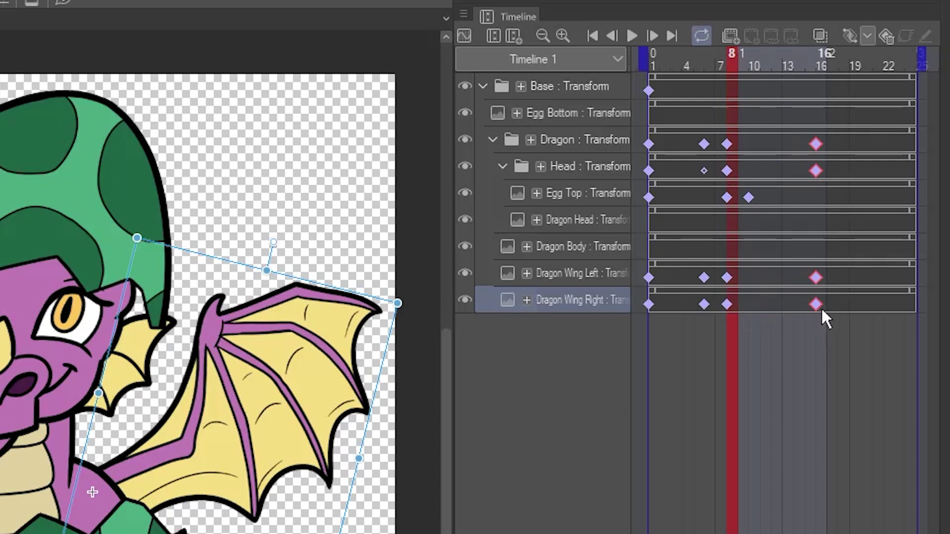
Copy the frame 1 keyframes of Dragon, Head and both wings to frame 21.
{"action": "left_click", "coordinate": [651, 145]}
{"action": "left_click", "coordinate": [649, 171], "text": "shift"}
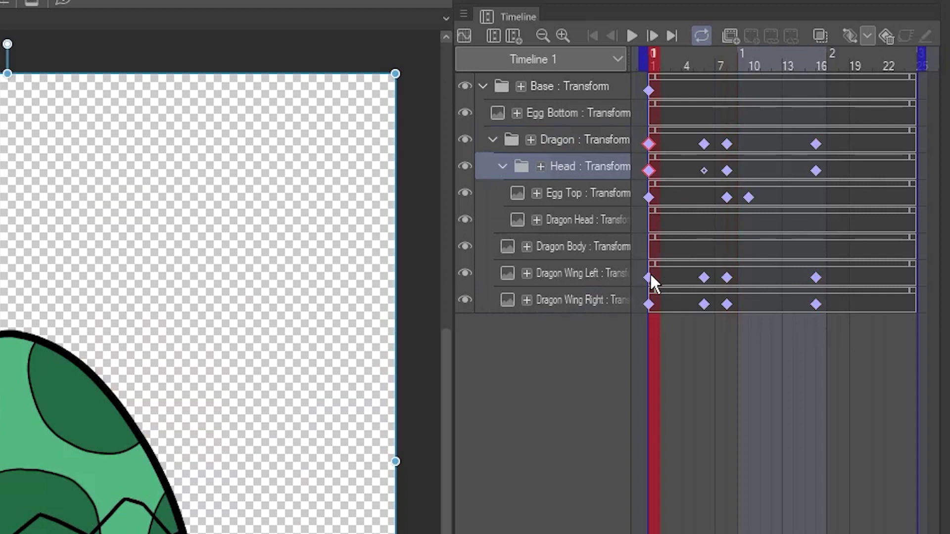
{"action": "left_click", "coordinate": [649, 278], "text": "shift"}
{"action": "left_click", "coordinate": [649, 305], "text": "shift"}
{"action": "left_click_drag", "start_coordinate": [649, 305], "coordinate": [879, 306]}
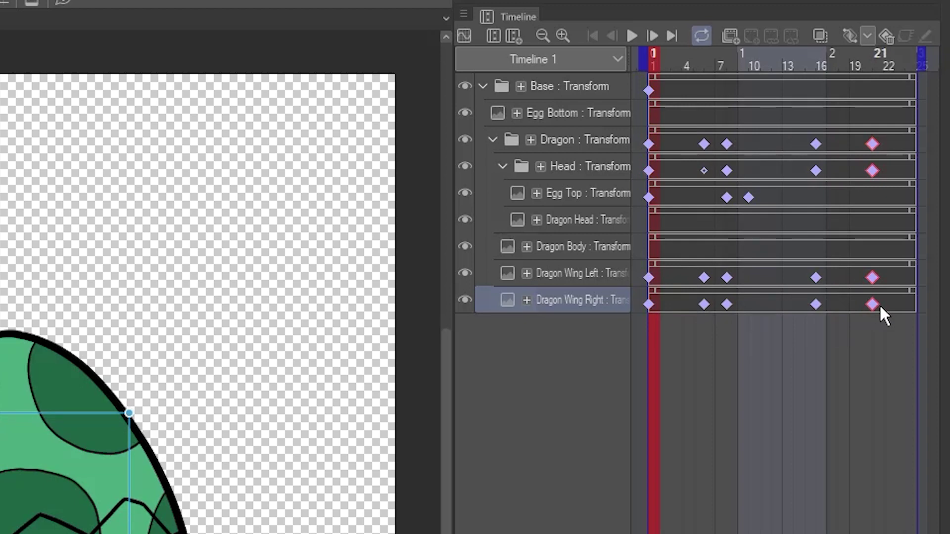
Copy the frame 6 keyframes of Dragon, Head and both wings to frame 18 and play back the animation.
{"action": "left_click", "coordinate": [705, 145]}
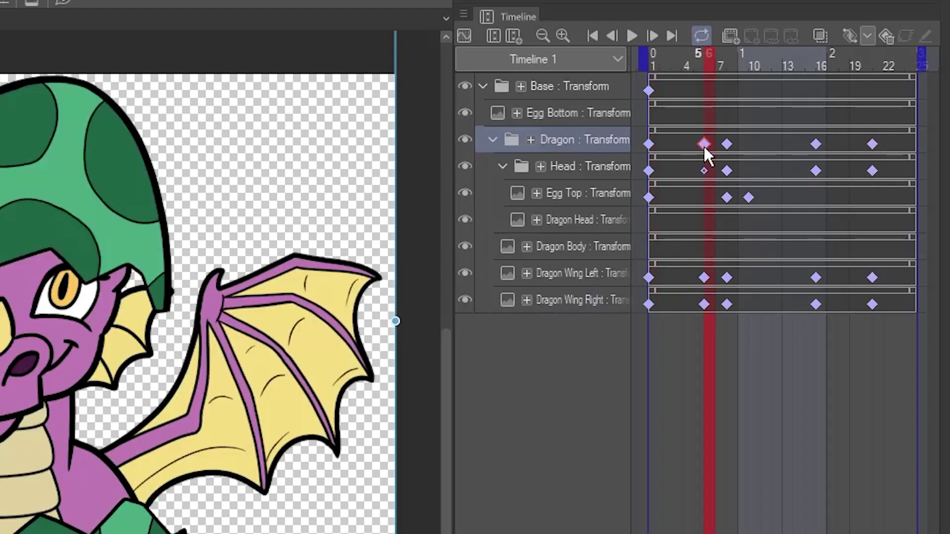
{"action": "left_click", "coordinate": [704, 171], "text": "shift"}
{"action": "left_click", "coordinate": [704, 278], "text": "shift"}
{"action": "left_click", "coordinate": [704, 305], "text": "shift"}
{"action": "left_click_drag", "start_coordinate": [704, 305], "coordinate": [842, 312]}
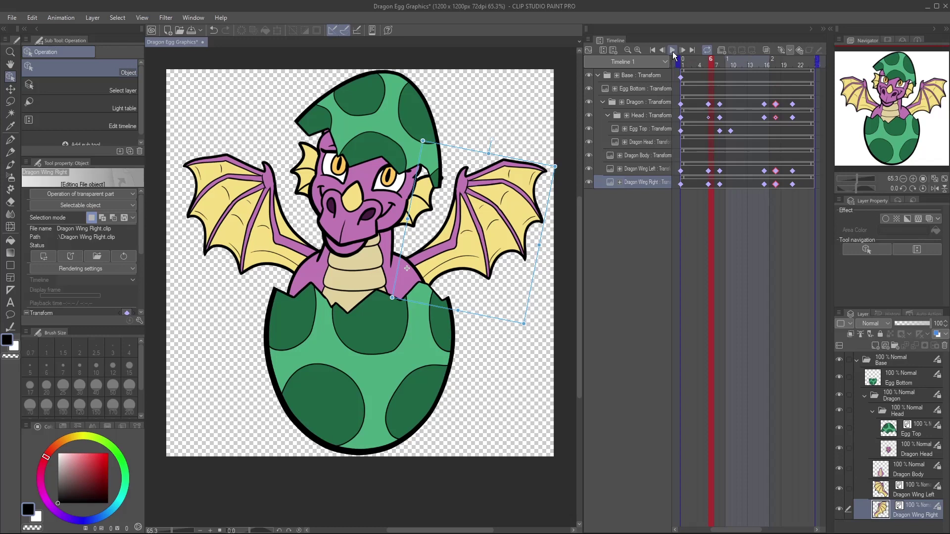
{"action": "left_click", "coordinate": [671, 41]}
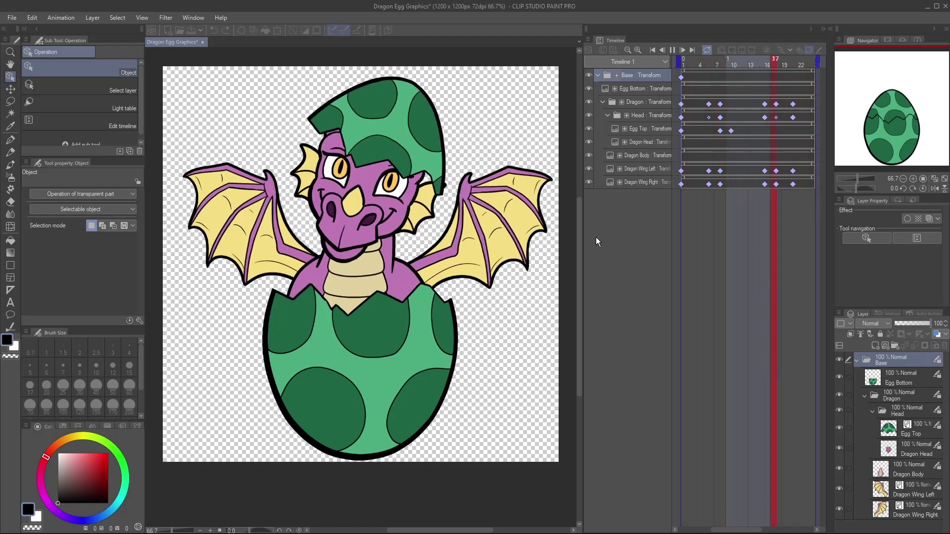
{"action": "left_click", "coordinate": [673, 50]}
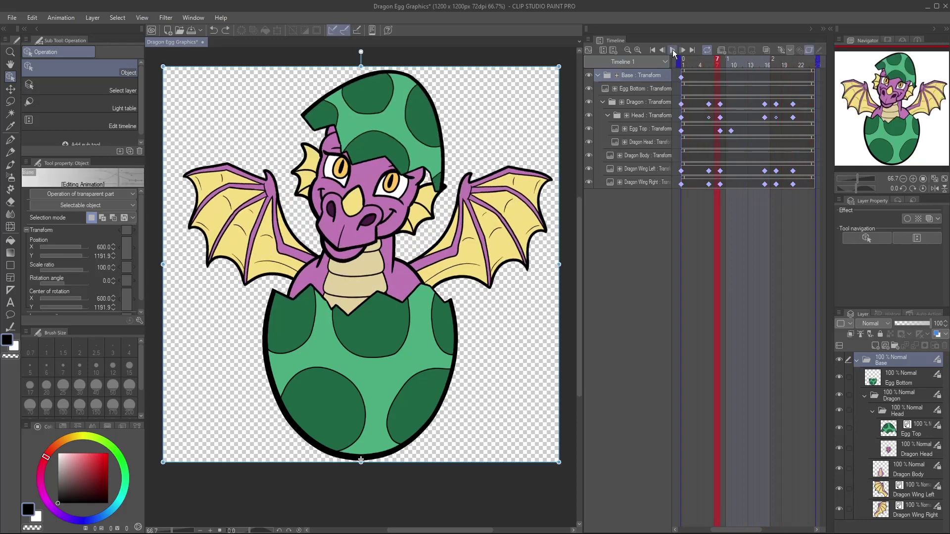
Copy the Egg Top's frame 10 keyframe to frame 18 and its frame 1 keyframe to frame 23.
{"action": "left_click", "coordinate": [733, 131]}
{"action": "left_click_drag", "start_coordinate": [732, 132], "coordinate": [777, 129]}
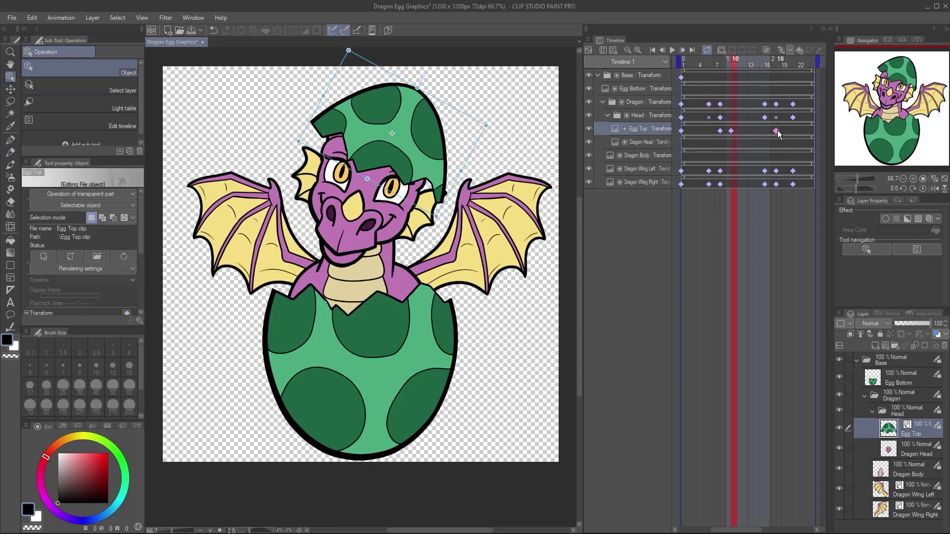
{"action": "left_click", "coordinate": [682, 130]}
{"action": "left_click_drag", "start_coordinate": [806, 133], "coordinate": [807, 133]}
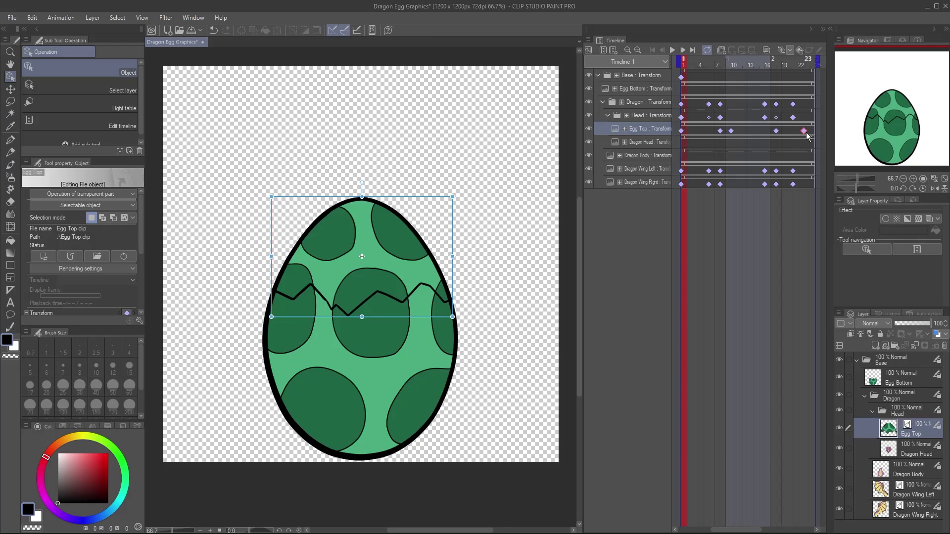
Raise the Egg Top above the sinking head at frames 19, 20 and 21, and play back the animation.
{"action": "left_click", "coordinate": [786, 65]}
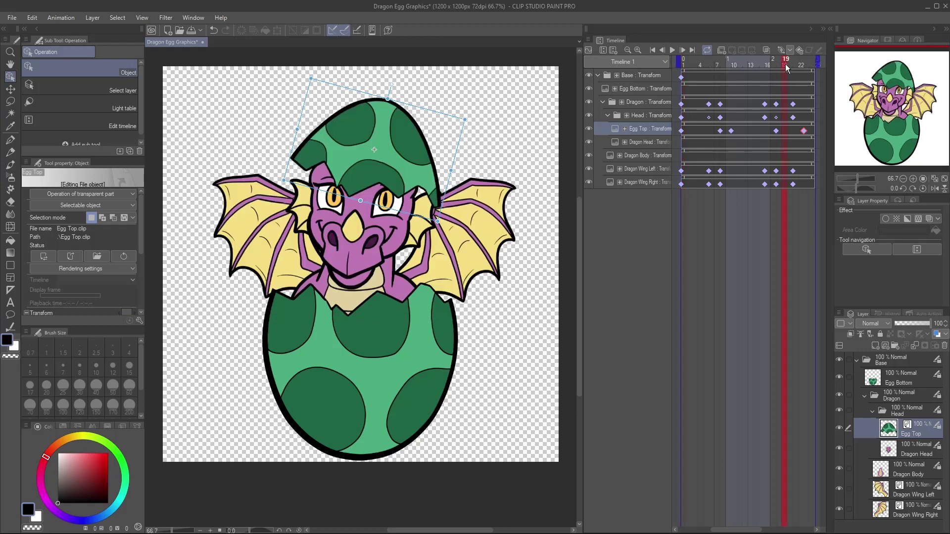
{"action": "left_click_drag", "start_coordinate": [392, 210], "coordinate": [391, 185]}
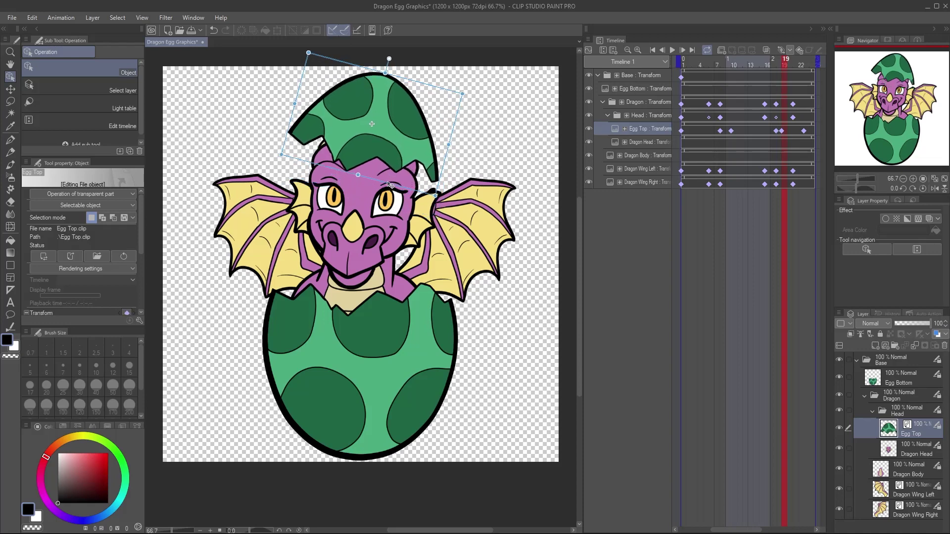
{"action": "left_click", "coordinate": [791, 66]}
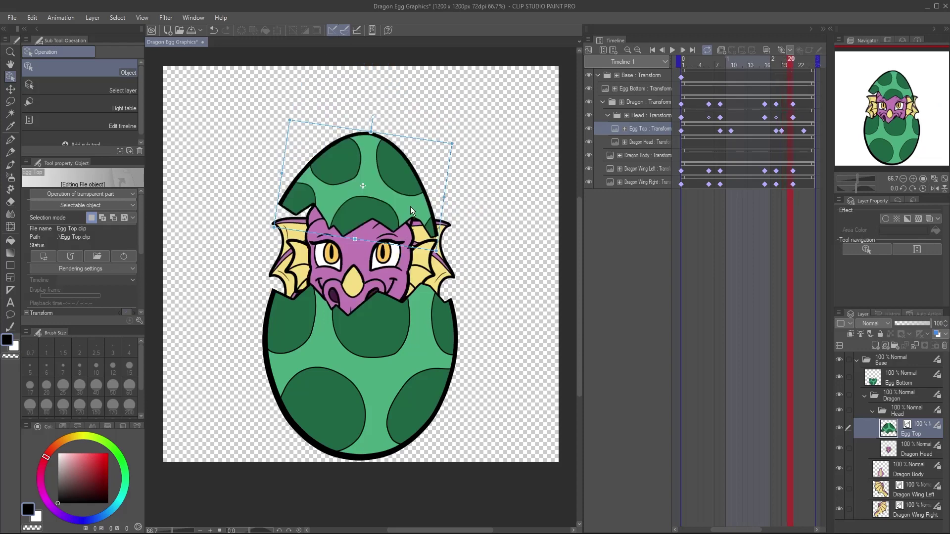
{"action": "left_click_drag", "start_coordinate": [391, 246], "coordinate": [396, 200]}
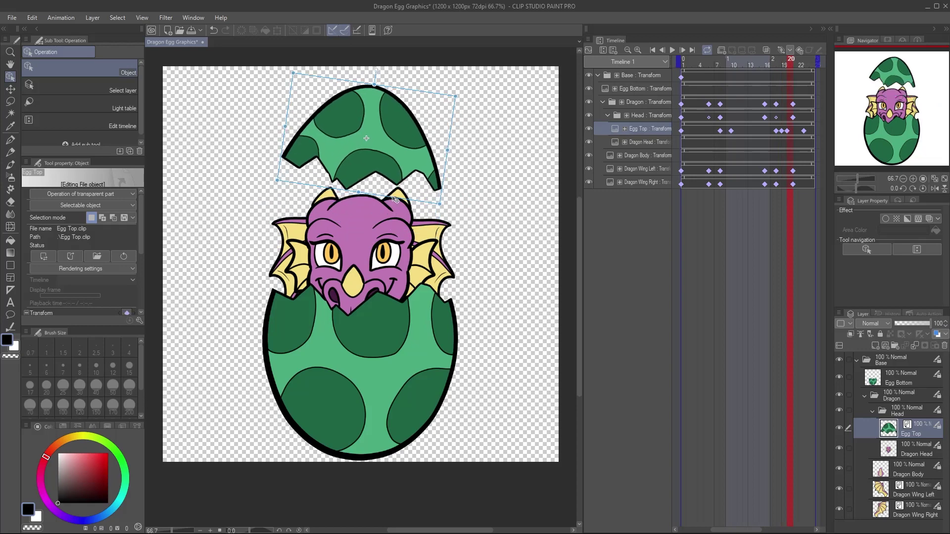
{"action": "left_click", "coordinate": [793, 67]}
{"action": "left_click_drag", "start_coordinate": [403, 251], "coordinate": [405, 213]}
{"action": "left_click", "coordinate": [672, 50]}
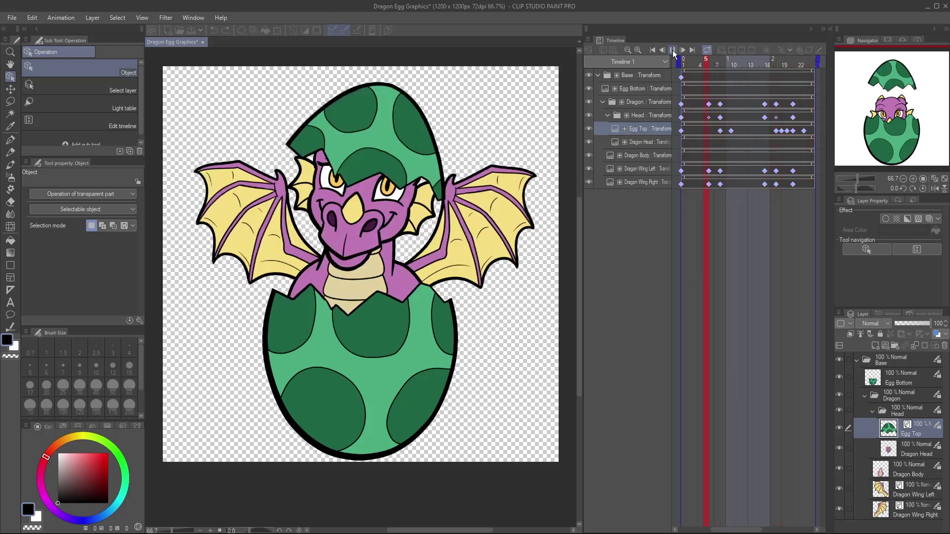
{"action": "left_click", "coordinate": [674, 51]}
Lift the Egg Top slightly off the lower shell with a small counterclockwise tilt at frame 24, and play back the animation.
{"action": "left_click_drag", "start_coordinate": [706, 66], "coordinate": [812, 68]}
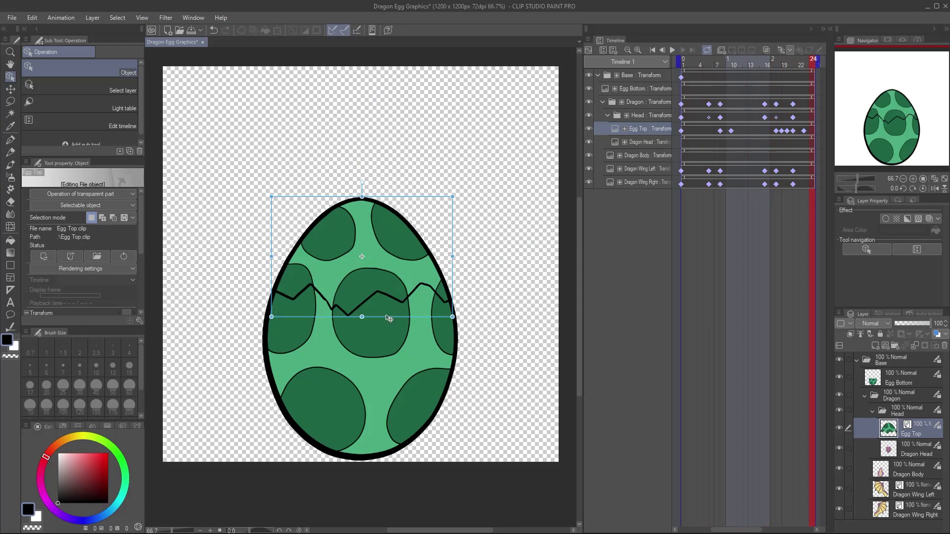
{"action": "left_click_drag", "start_coordinate": [389, 319], "coordinate": [456, 310]}
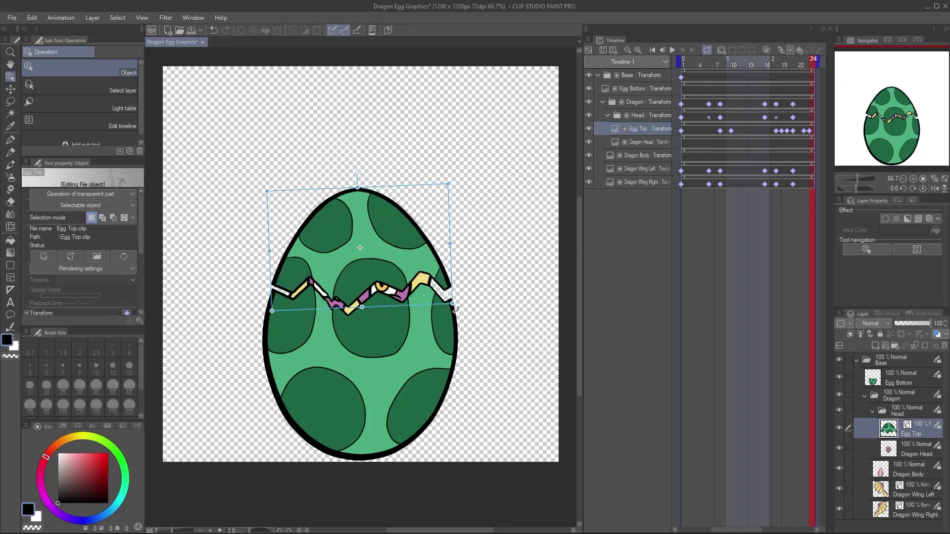
{"action": "left_click", "coordinate": [673, 51]}
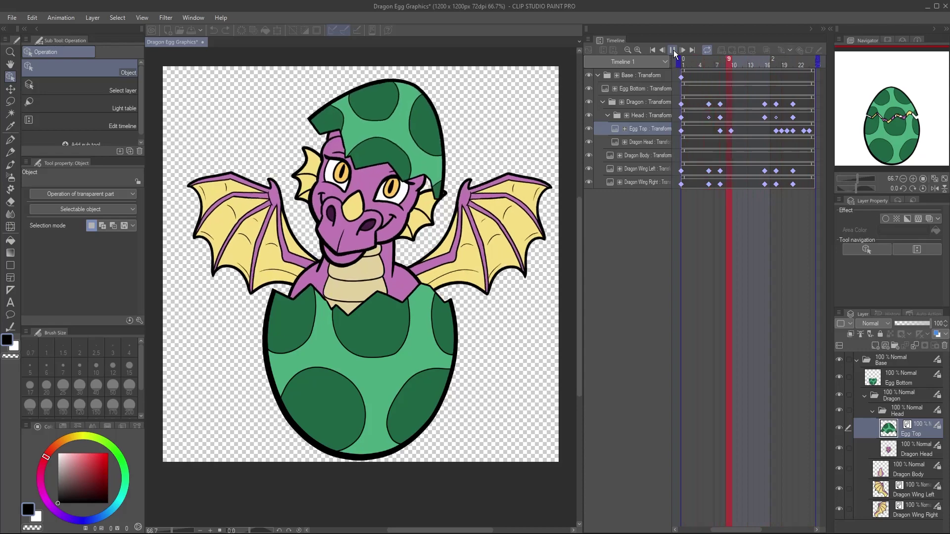
{"action": "left_click", "coordinate": [673, 51]}
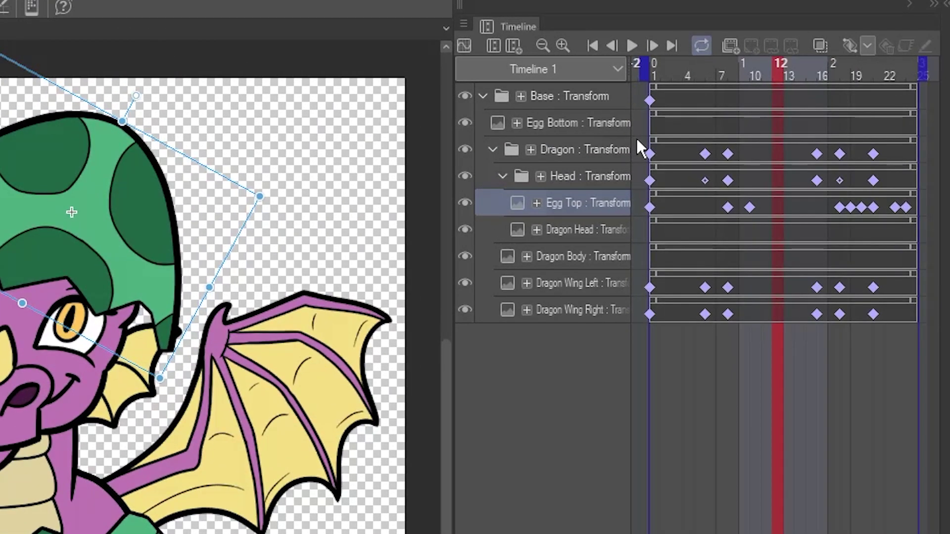
Shift the early keyframes of Dragon, Head, Egg Top and both wings two frames later, and play back the animation.
{"action": "left_click_drag", "start_coordinate": [641, 148], "coordinate": [768, 344]}
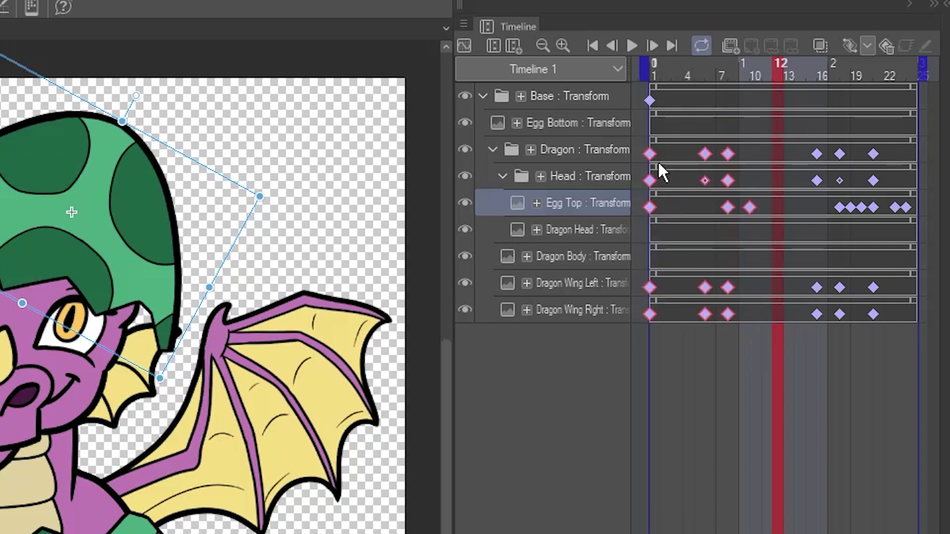
{"action": "left_click_drag", "start_coordinate": [652, 155], "coordinate": [673, 155]}
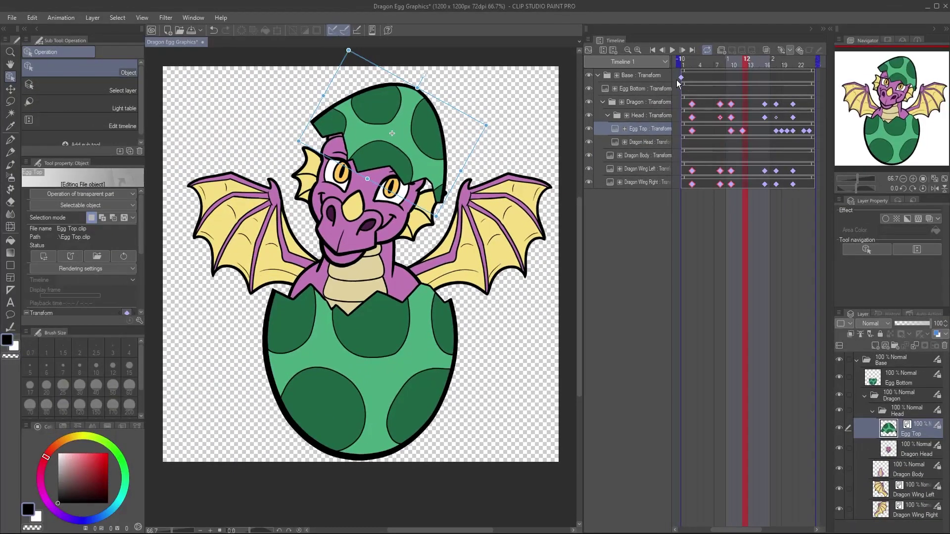
{"action": "left_click", "coordinate": [653, 48]}
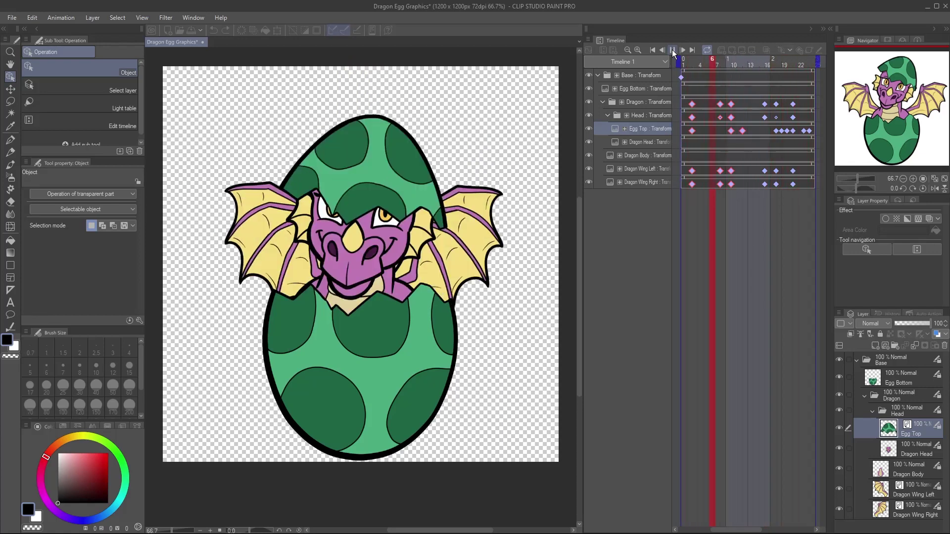
{"action": "left_click", "coordinate": [673, 50]}
Tilt the Base folder slightly clockwise at frame 11 and copy its frame 1 keyframe to frame 24.
{"action": "left_click", "coordinate": [651, 74]}
{"action": "left_click", "coordinate": [685, 65]}
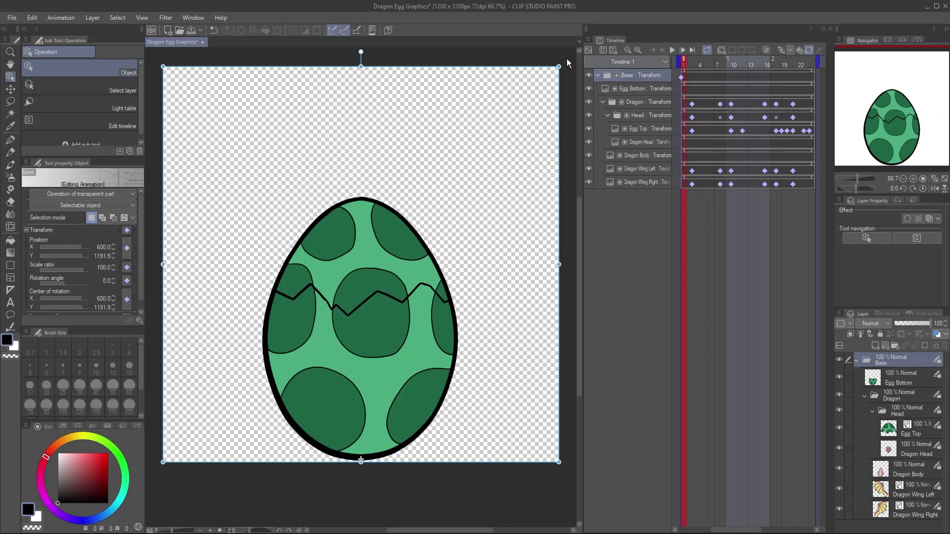
{"action": "mouse_move", "coordinate": [565, 58]}
{"action": "left_mouse_down"}
{"action": "mouse_move", "coordinate": [555, 55]}
{"action": "mouse_move", "coordinate": [573, 63]}
{"action": "left_mouse_up"}
{"action": "left_click", "coordinate": [740, 65]}
{"action": "left_click_drag", "start_coordinate": [682, 77], "coordinate": [810, 79]}
Rotate both dragon wings slightly inward toward the head at frame 16, and play back the animation.
{"action": "left_click", "coordinate": [768, 64]}
{"action": "left_click", "coordinate": [643, 169]}
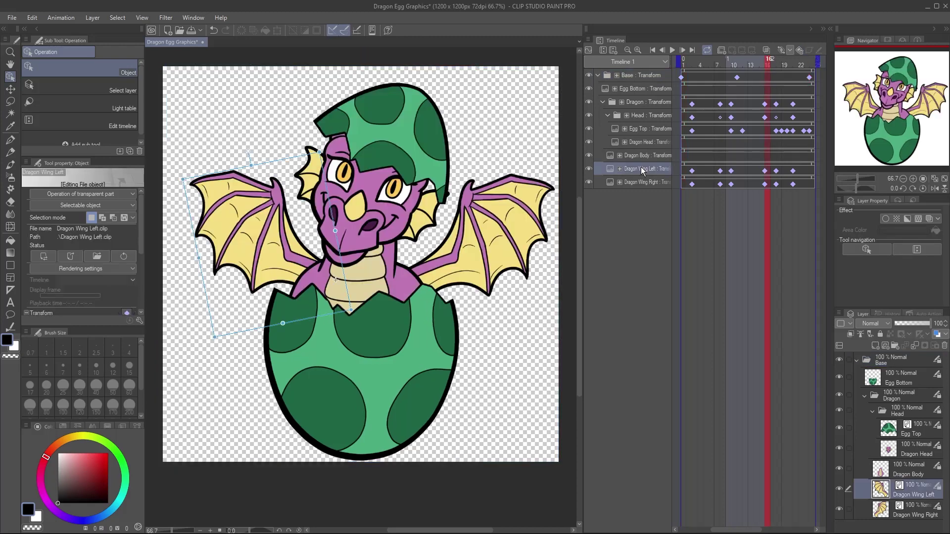
{"action": "left_click_drag", "start_coordinate": [218, 349], "coordinate": [205, 335]}
{"action": "left_click", "coordinate": [644, 182]}
{"action": "left_click_drag", "start_coordinate": [572, 184], "coordinate": [565, 165]}
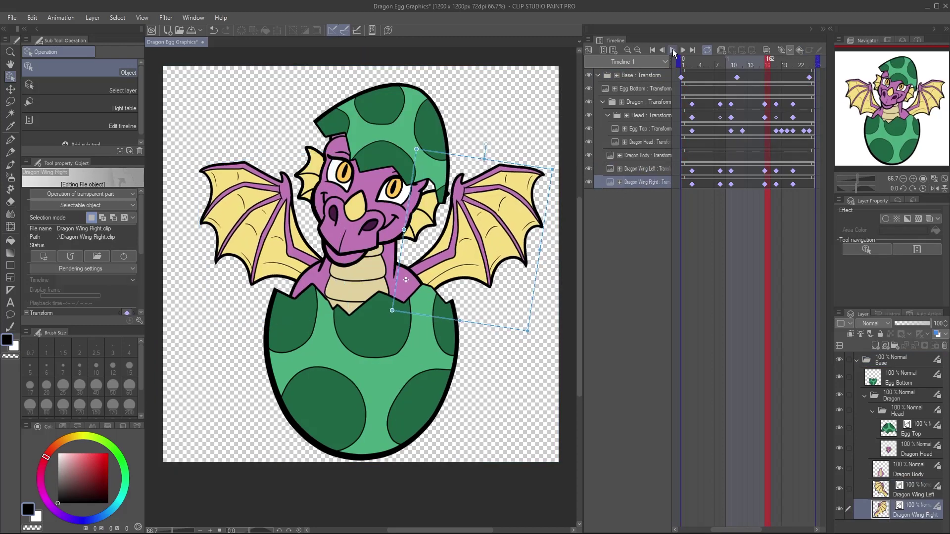
{"action": "left_click", "coordinate": [673, 50]}
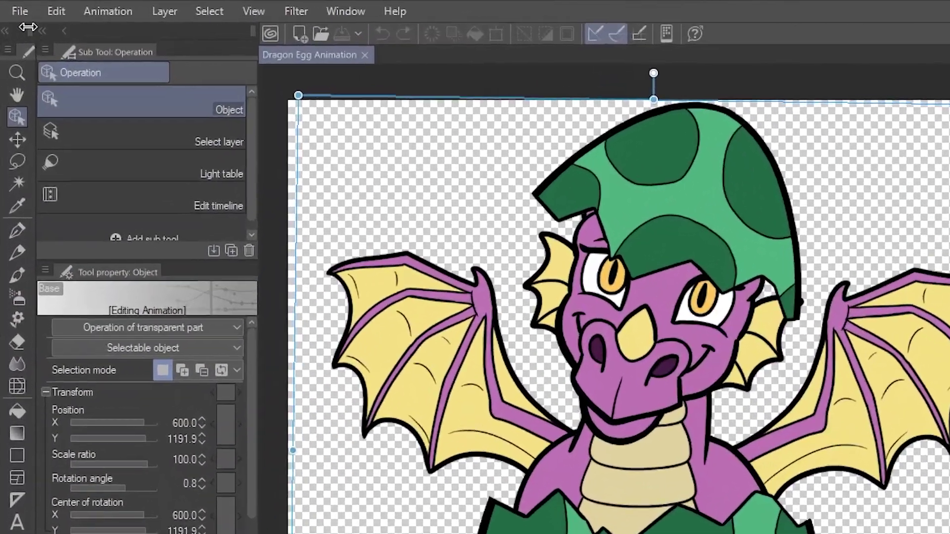
Export the animation as an animated GIF, saved as Dragon Egg Animation.gif in the Animation folder.
{"action": "left_click", "coordinate": [12, 18]}
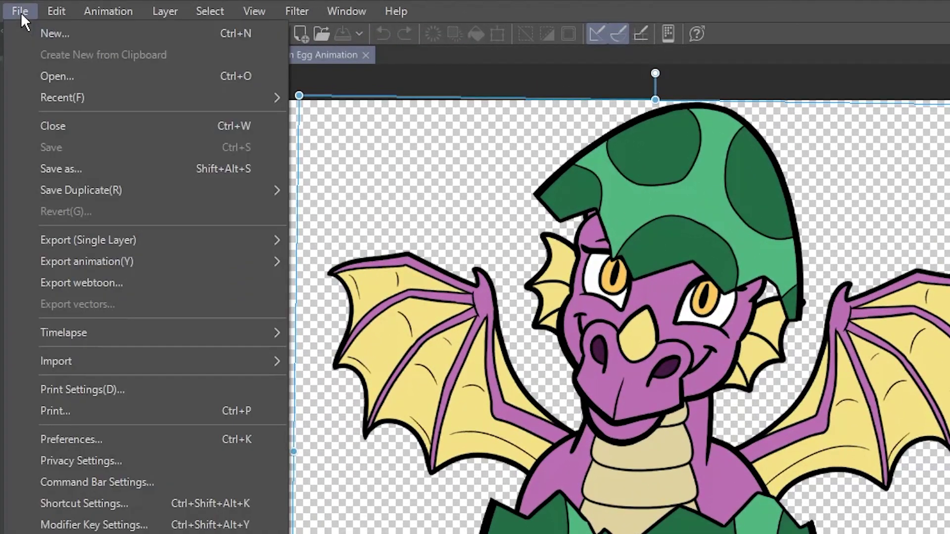
{"action": "mouse_move", "coordinate": [105, 260]}
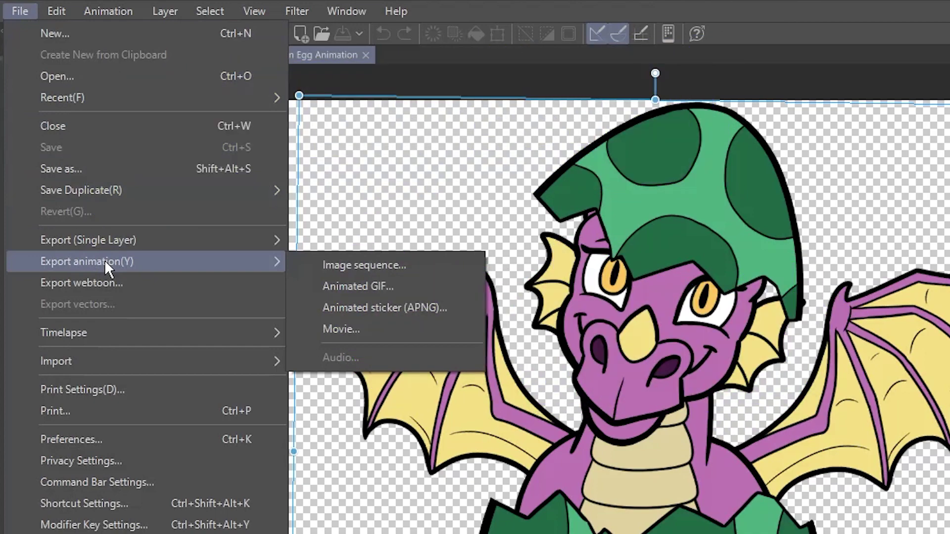
{"action": "left_click", "coordinate": [374, 281]}
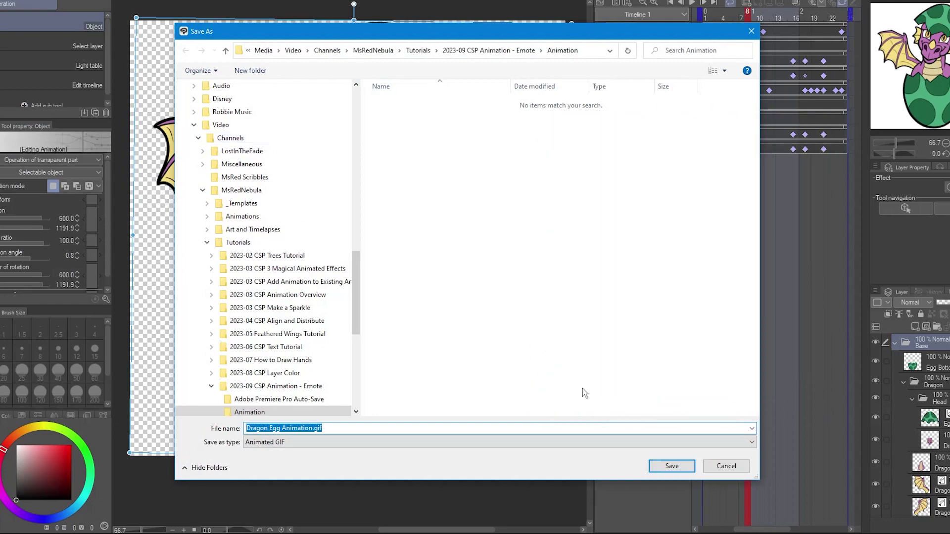
{"action": "left_click", "coordinate": [671, 467]}
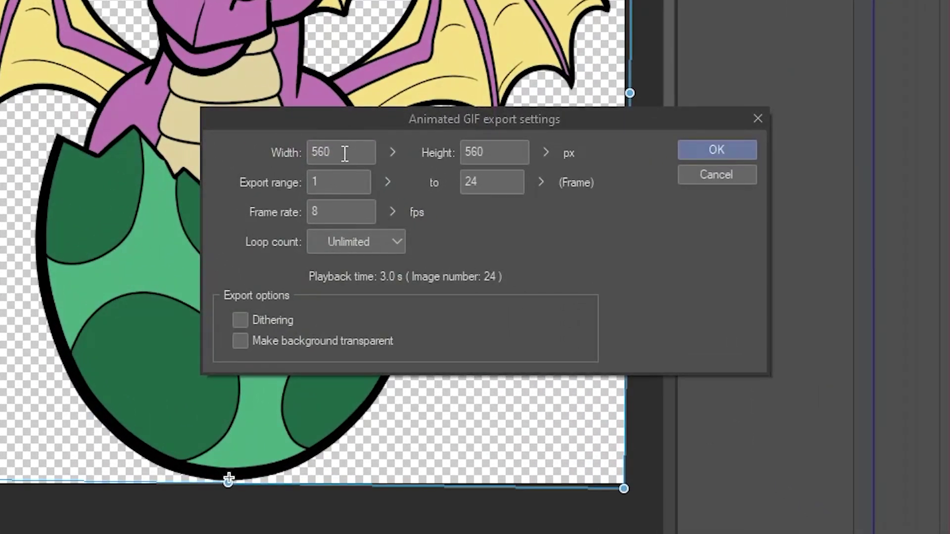
Set the GIF export width to 128 px, make the background transparent, and run the export.
{"action": "left_click_drag", "start_coordinate": [370, 152], "coordinate": [273, 150]}
{"action": "type", "text": "128"}
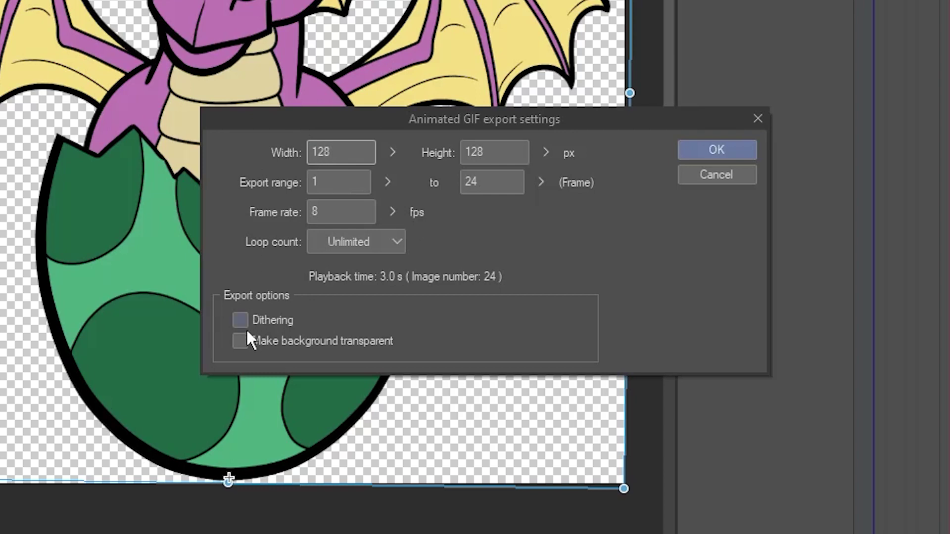
{"action": "left_click", "coordinate": [240, 341]}
{"action": "left_click", "coordinate": [696, 150]}
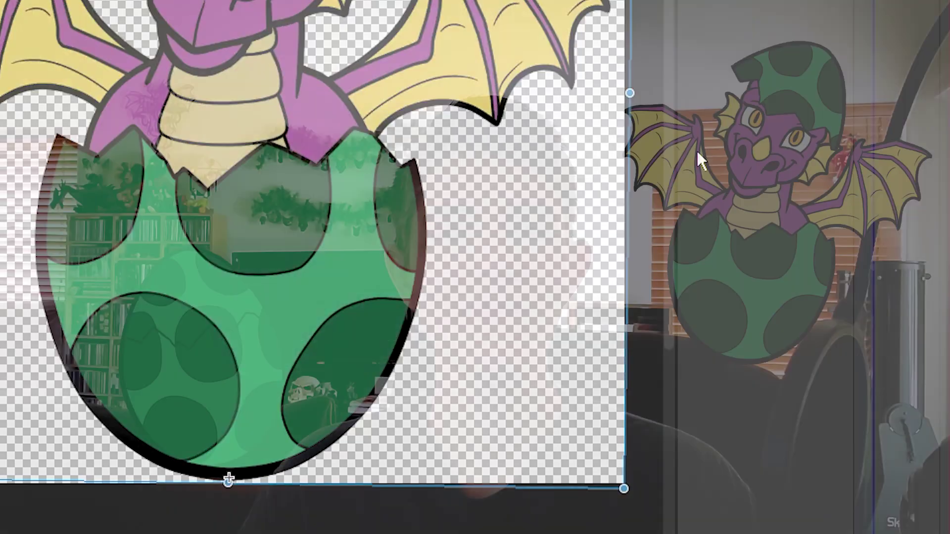